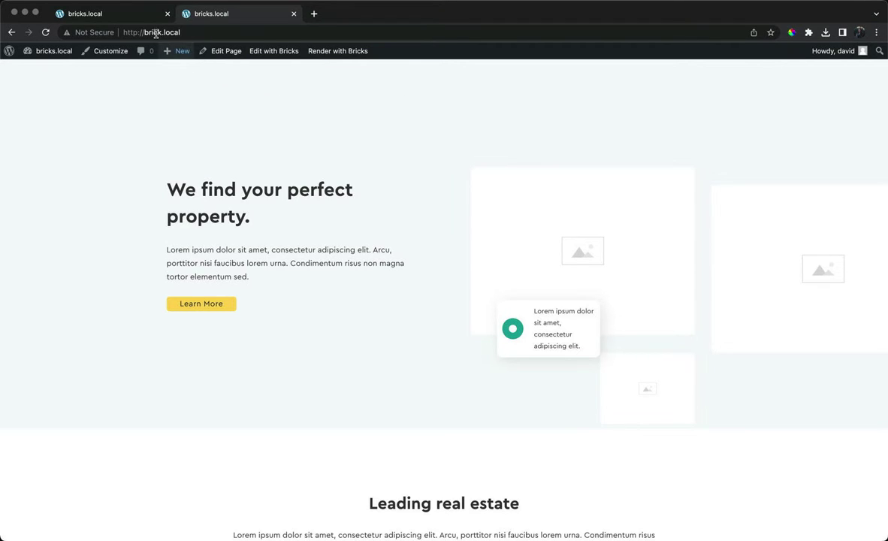
# Open the site's Header template in the Bricks editor and add a Header Row element.
pyautogui.click(141, 14)
pyautogui.moveTo(265, 54)
pyautogui.click(265, 72)
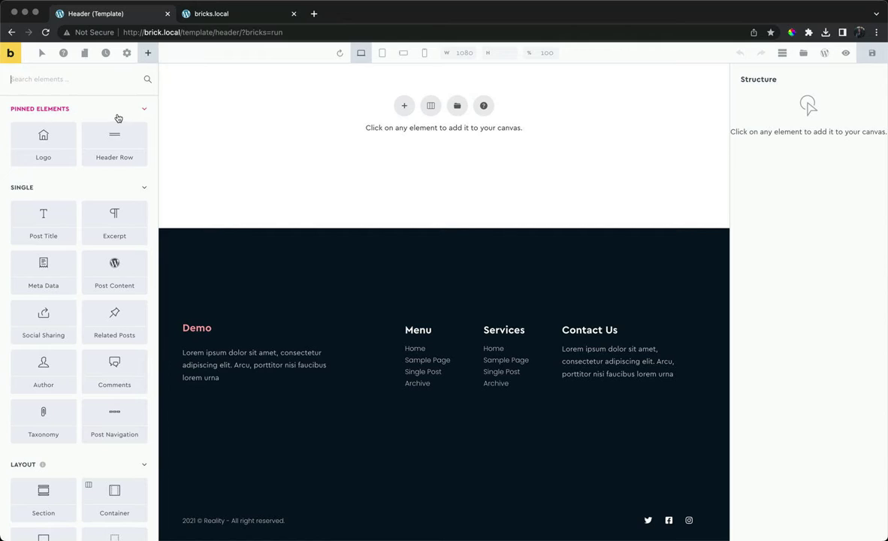
pyautogui.click(114, 148)
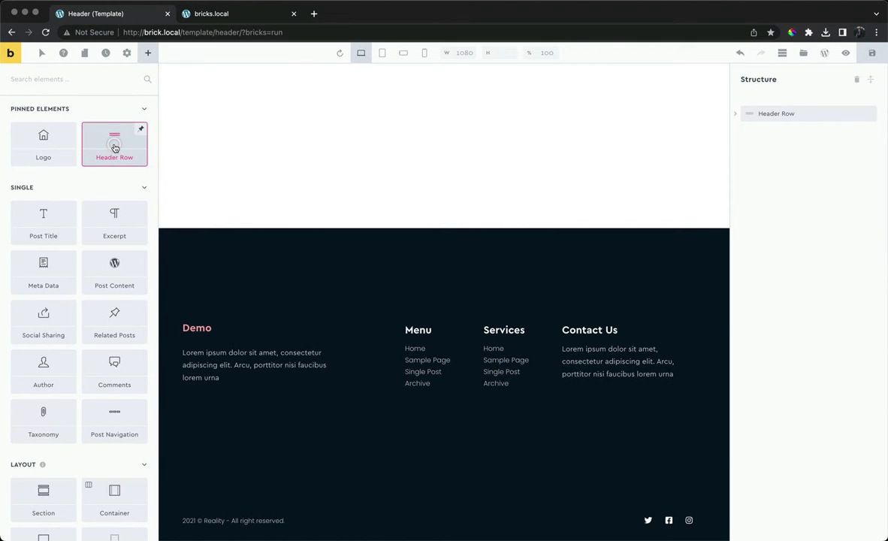
# Set the Header Row's background color to #fff and its height to 100px.
pyautogui.click(718, 81)
pyautogui.click(748, 114)
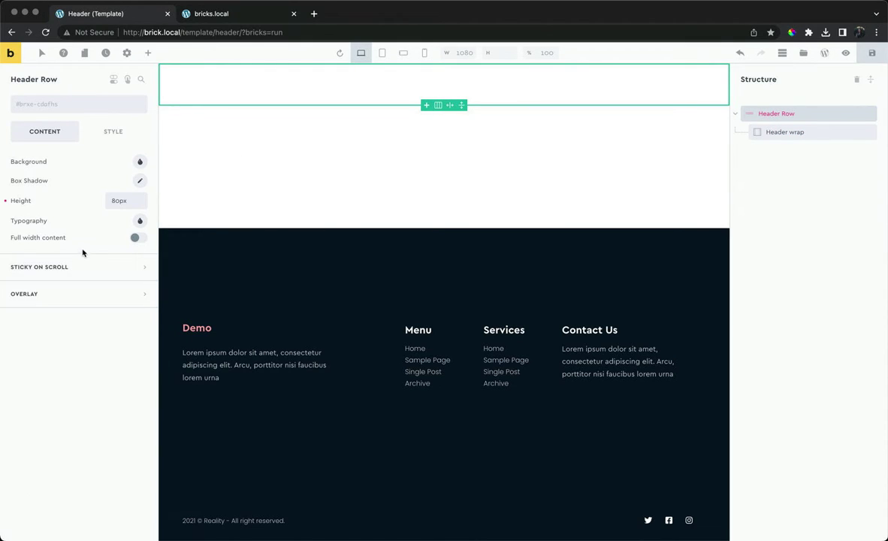
pyautogui.click(140, 163)
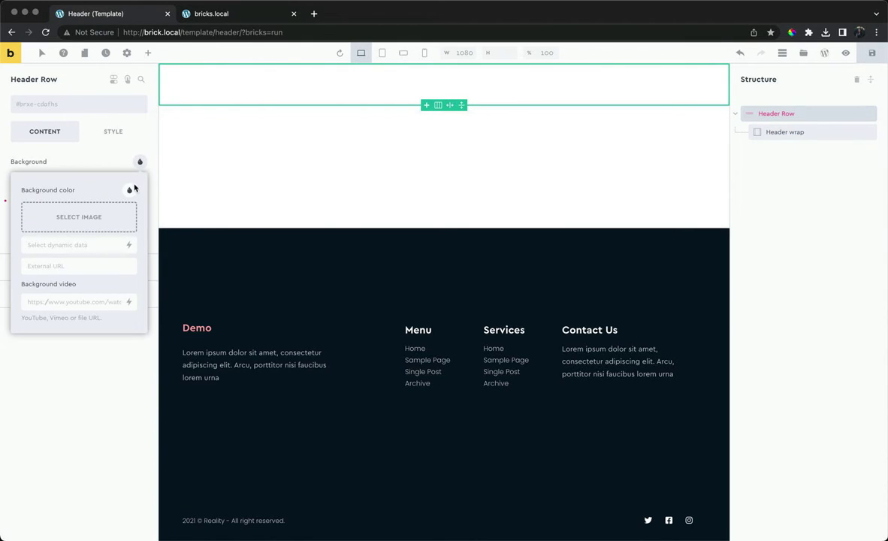
pyautogui.click(129, 189)
pyautogui.write('#fff')
pyautogui.click(138, 162)
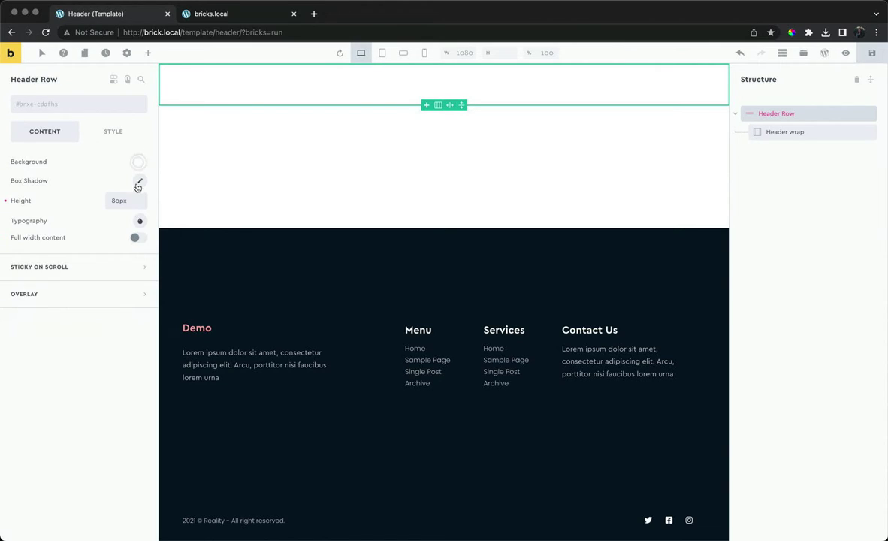
pyautogui.click(133, 199)
pyautogui.write('100')
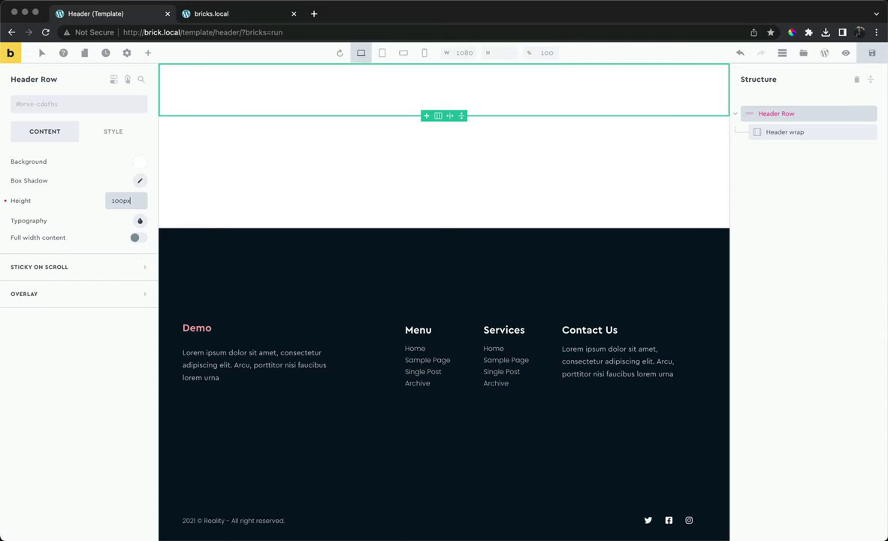
# Add a Logo element inside the Header wrap.
pyautogui.click(269, 88)
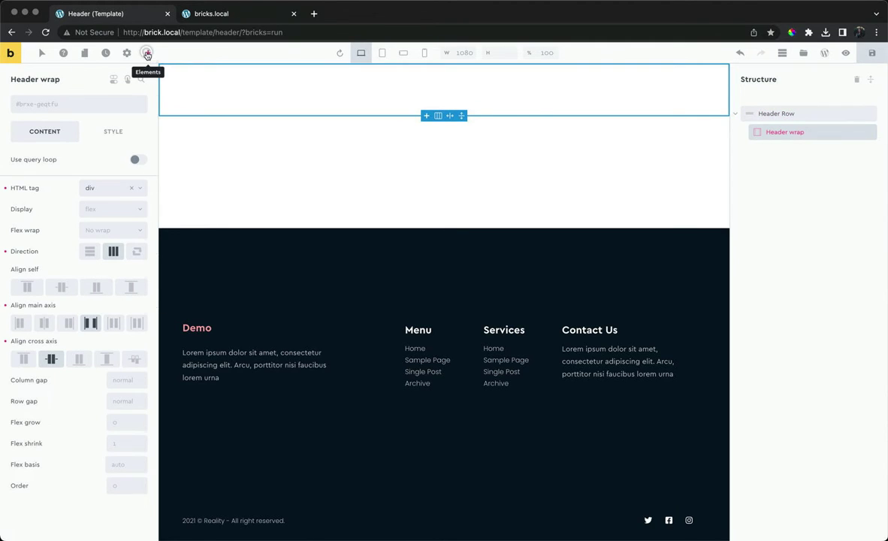
pyautogui.click(147, 55)
pyautogui.write('logo')
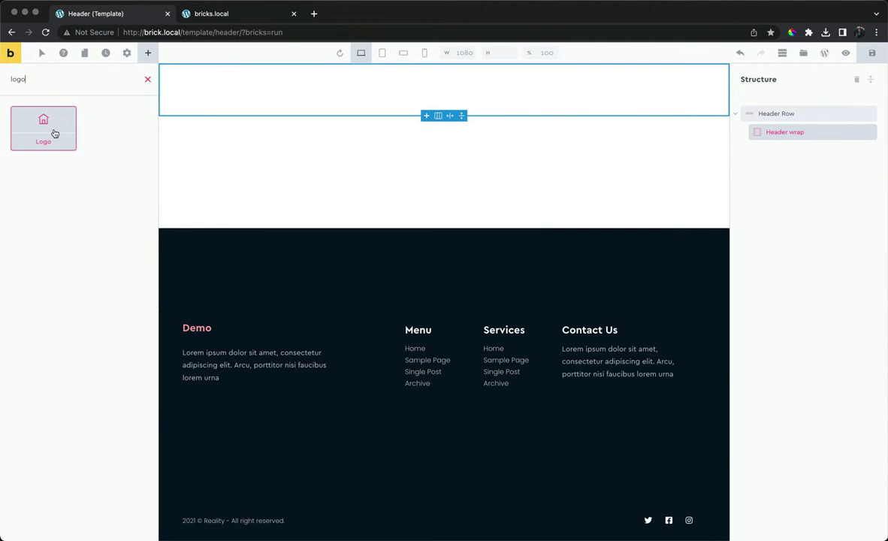
pyautogui.click(54, 133)
# Add a Nav Menu element to the Header wrap and save the template.
pyautogui.doubleClick(70, 86)
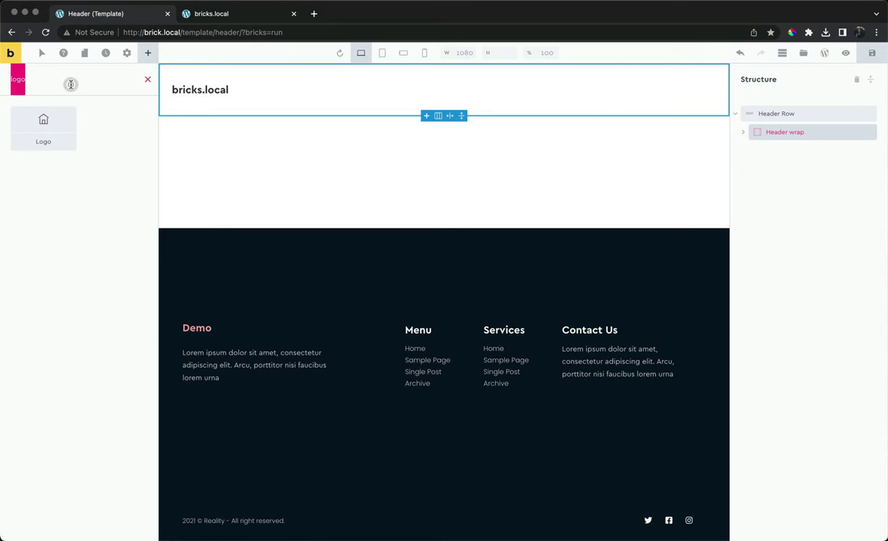
pyautogui.write('menu')
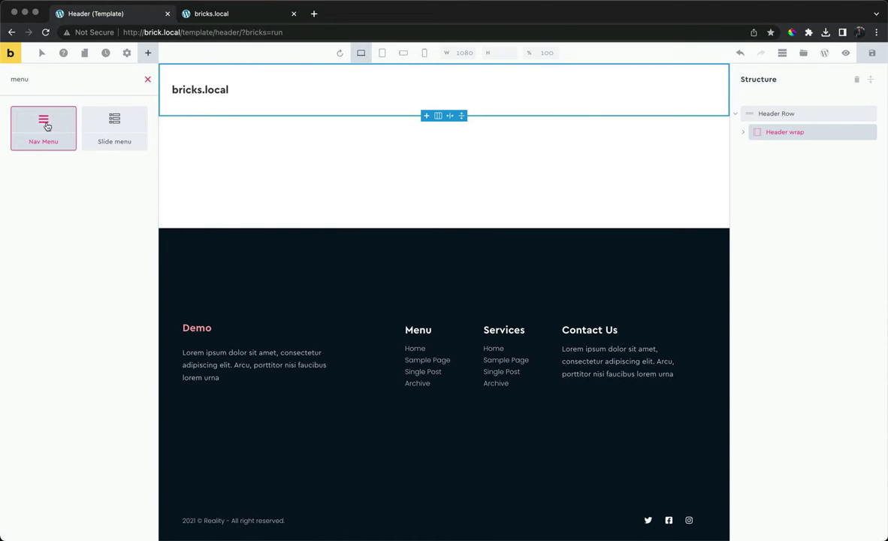
pyautogui.click(44, 128)
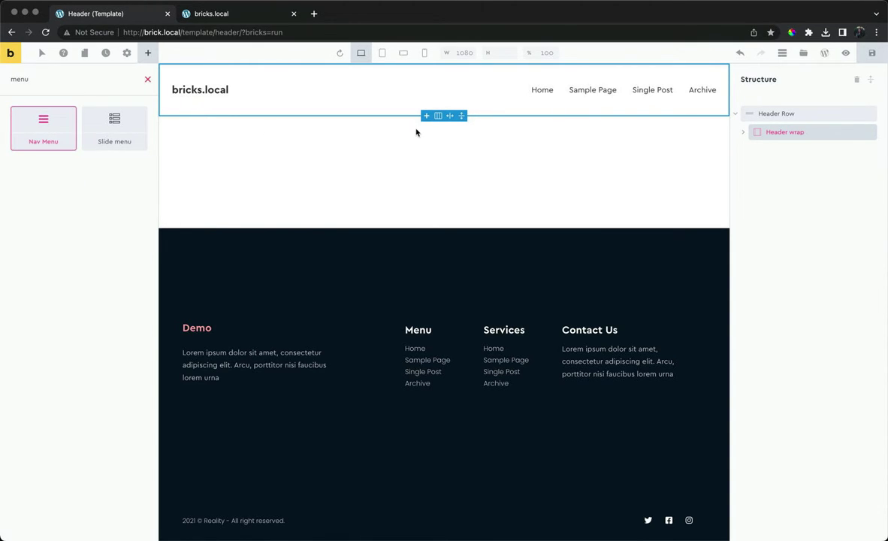
pyautogui.click(871, 54)
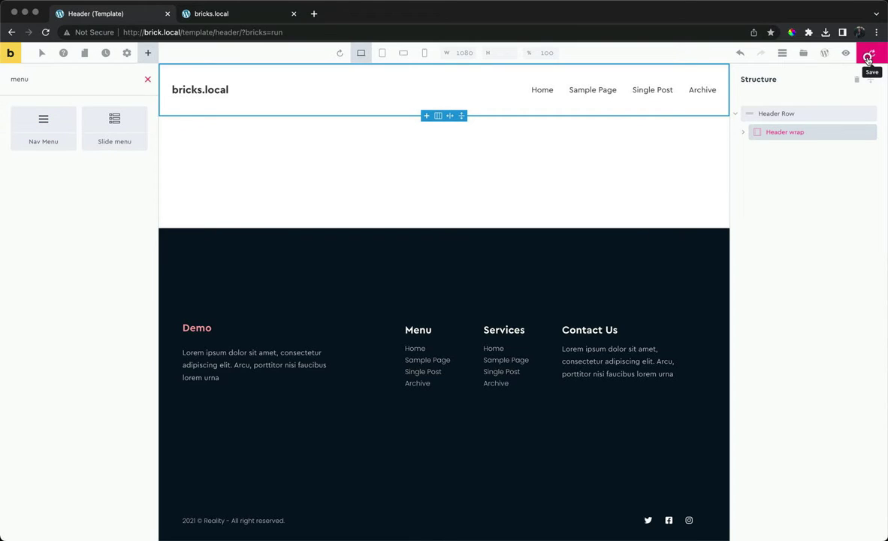
# Reload the live site and check the header on the Home, Sample Page, Single Post and Archive pages.
pyautogui.click(217, 11)
pyautogui.click(233, 32)
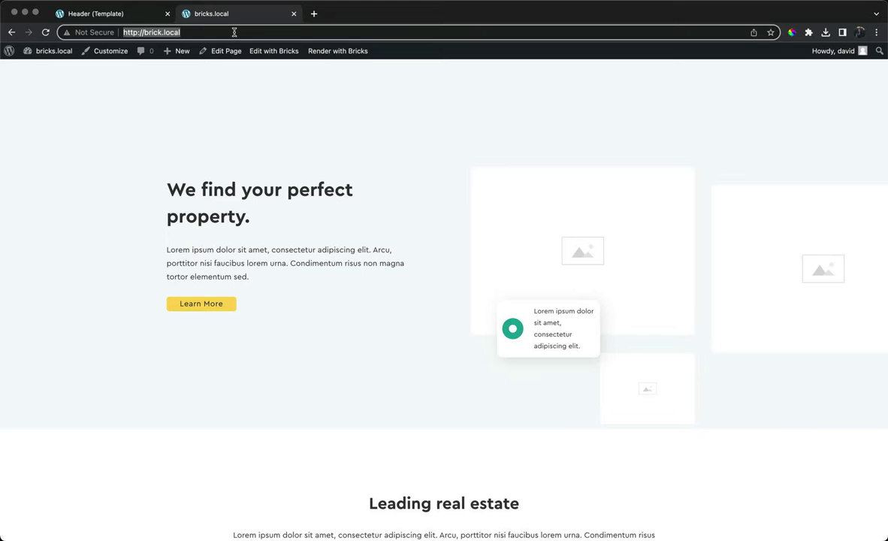
pyautogui.press('Return')
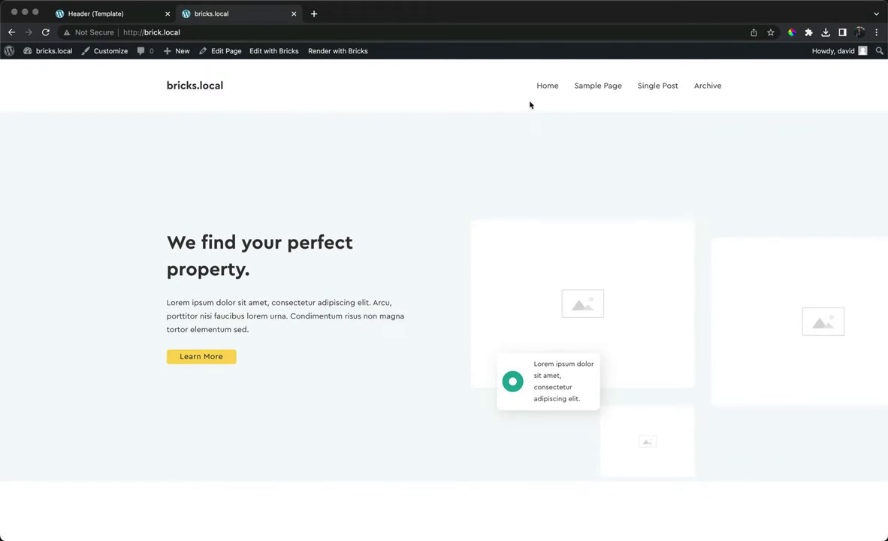
pyautogui.moveTo(886, 178)
pyautogui.mouseDown()
pyautogui.moveTo(535, 178)
pyautogui.moveTo(226, 150)
pyautogui.moveTo(886, 194)
pyautogui.mouseUp()
pyautogui.click(605, 86)
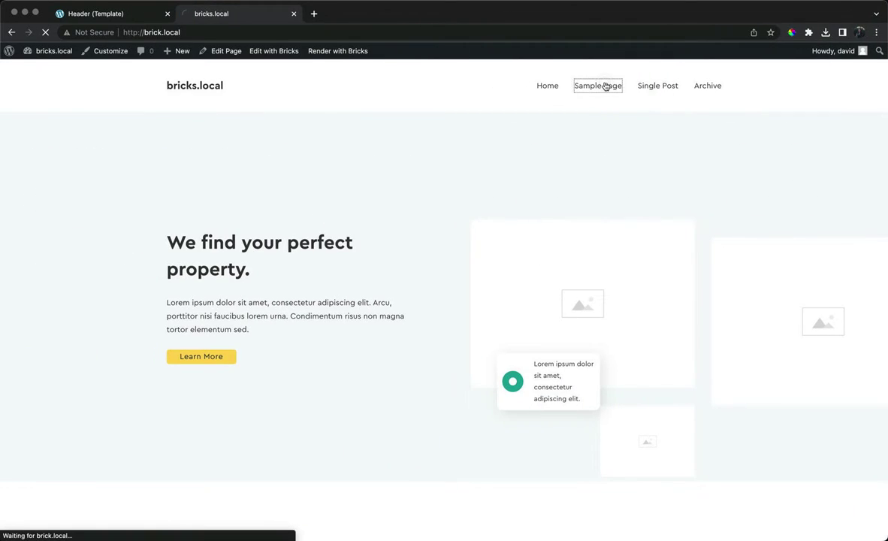
pyautogui.click(653, 86)
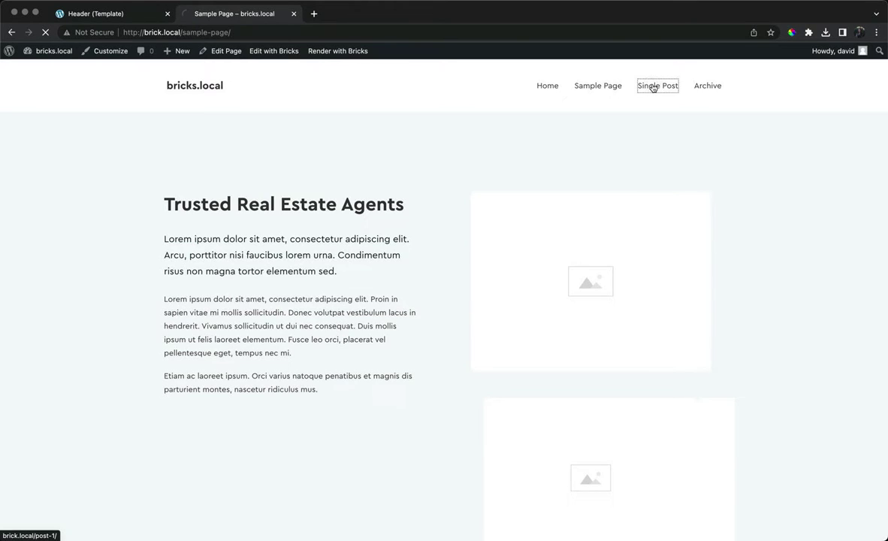
pyautogui.click(708, 87)
pyautogui.click(550, 86)
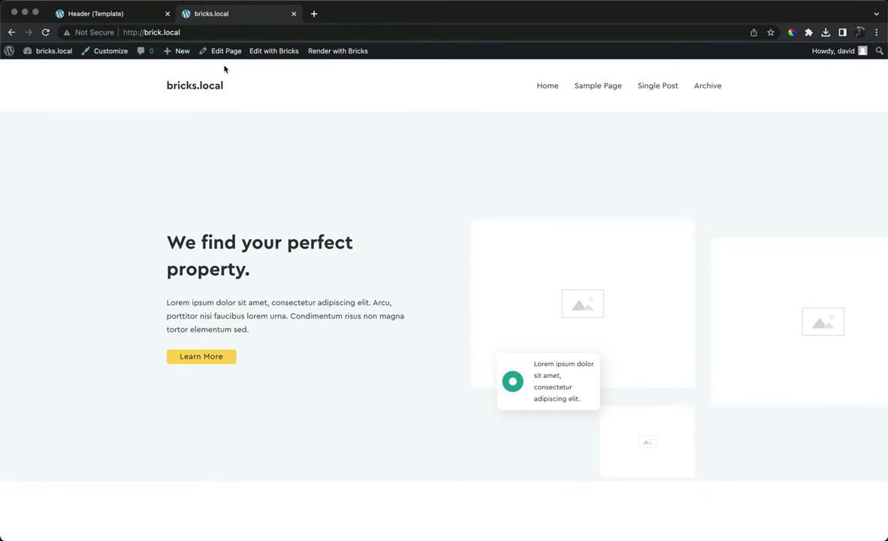
# In the Header template's header extras, set the overlay header above Tablet portrait ( > 992px ) and apply the header settings.
pyautogui.click(111, 16)
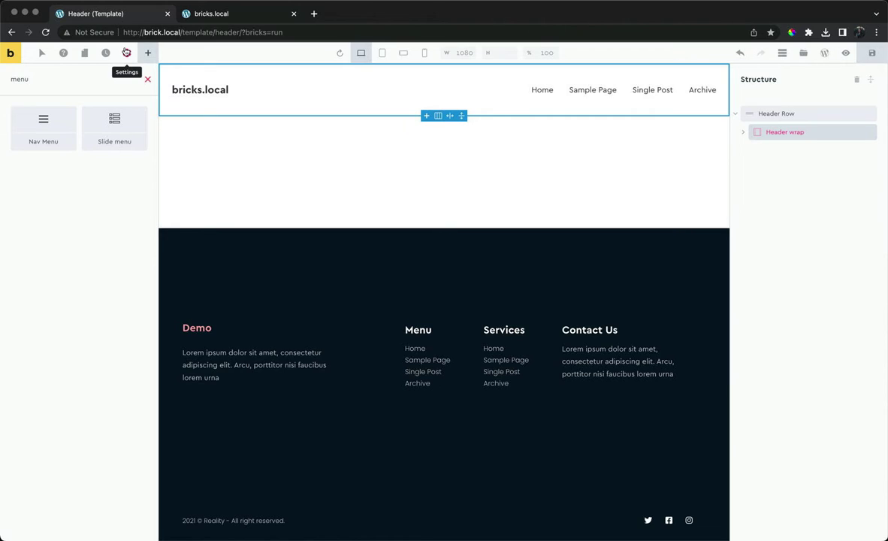
pyautogui.click(127, 52)
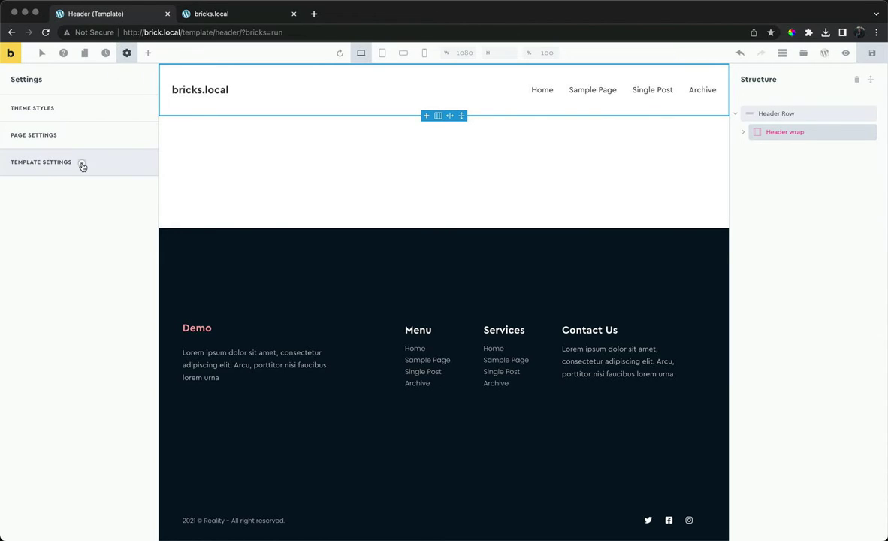
pyautogui.click(83, 167)
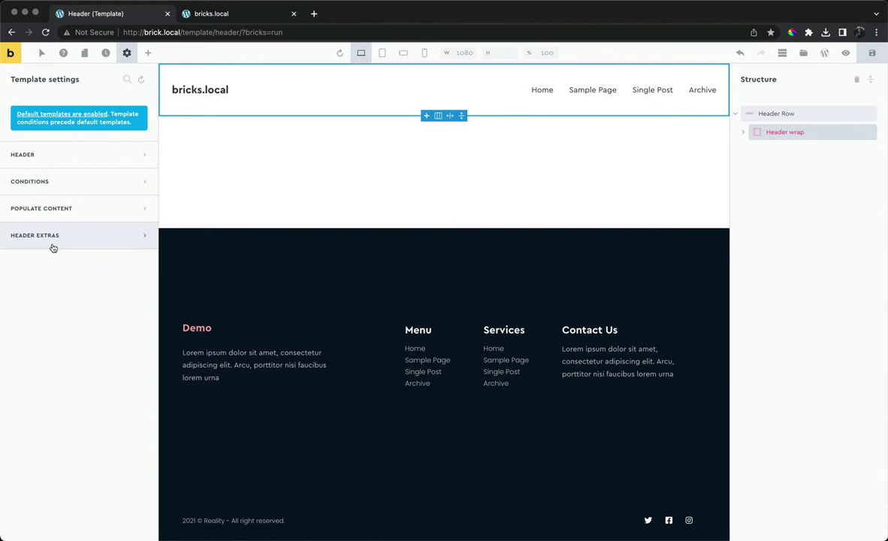
pyautogui.click(53, 248)
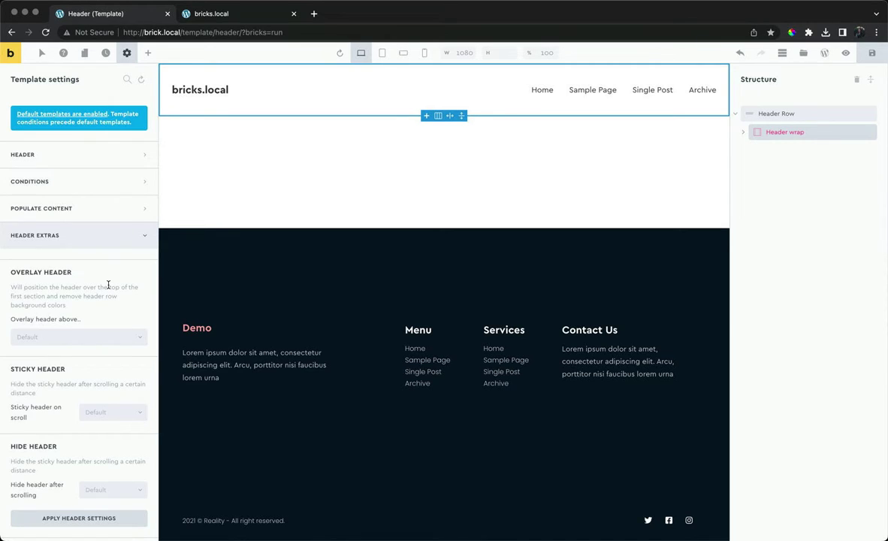
pyautogui.click(86, 338)
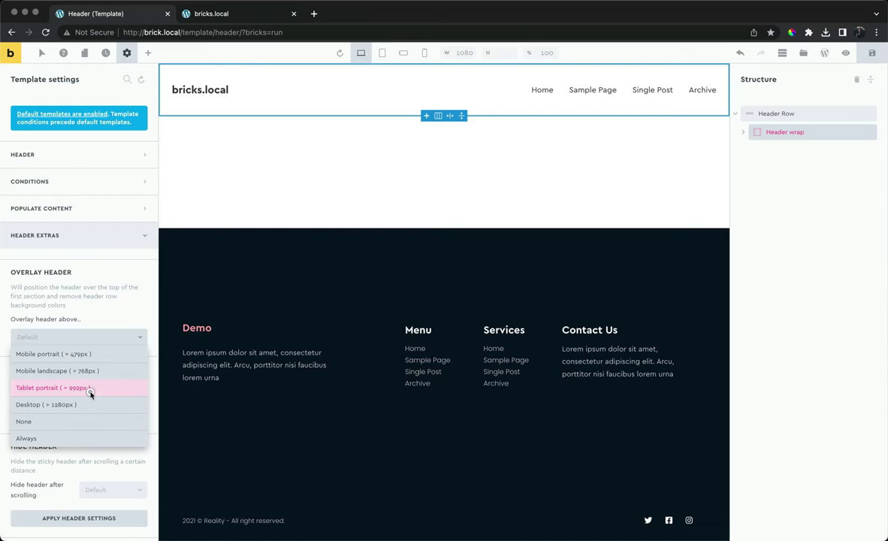
pyautogui.click(89, 388)
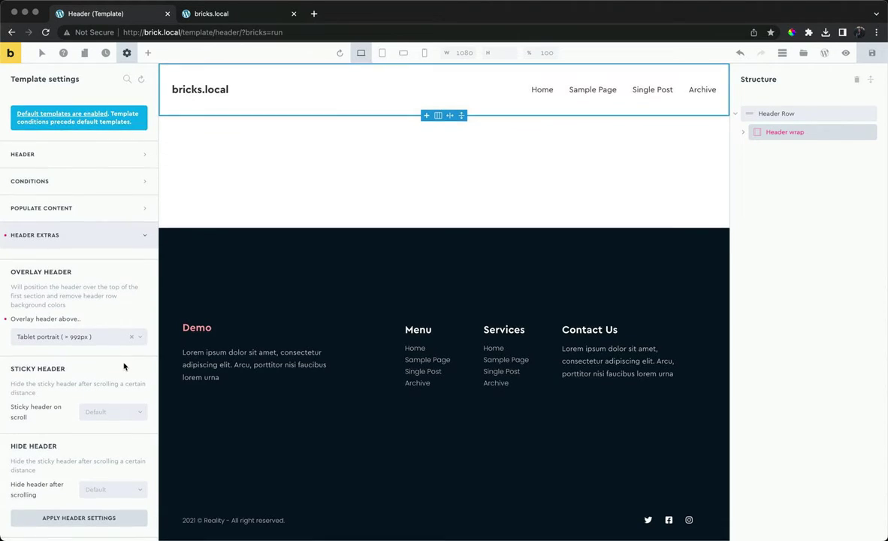
pyautogui.click(95, 518)
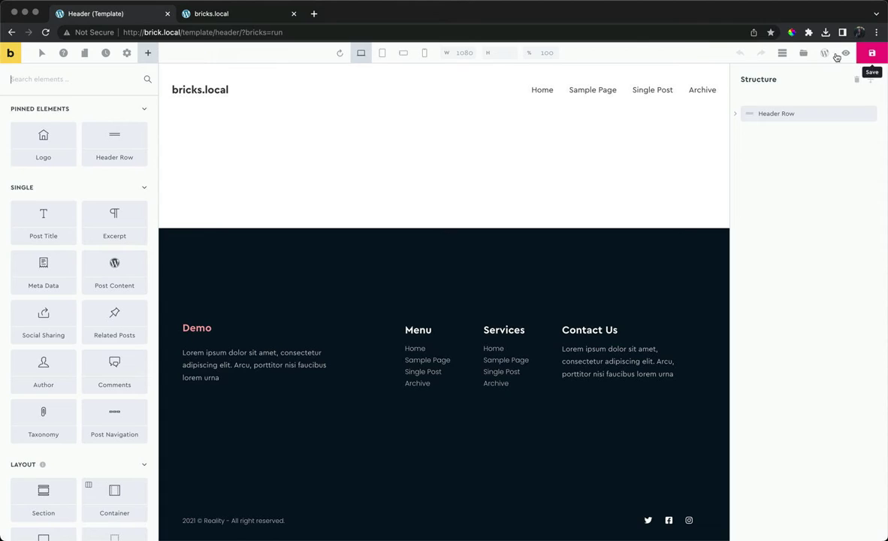
# Reload the live homepage and check the overlay header there, on Sample Page and on the single post.
pyautogui.click(214, 15)
pyautogui.click(215, 33)
pyautogui.press('Return')
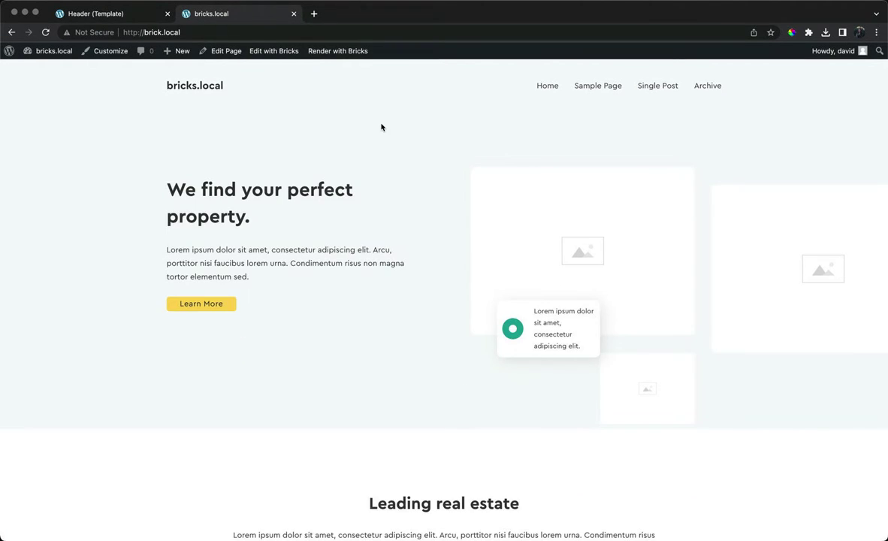
pyautogui.moveTo(885, 165)
pyautogui.mouseDown()
pyautogui.moveTo(583, 139)
pyautogui.moveTo(445, 142)
pyautogui.moveTo(257, 128)
pyautogui.moveTo(886, 153)
pyautogui.mouseUp()
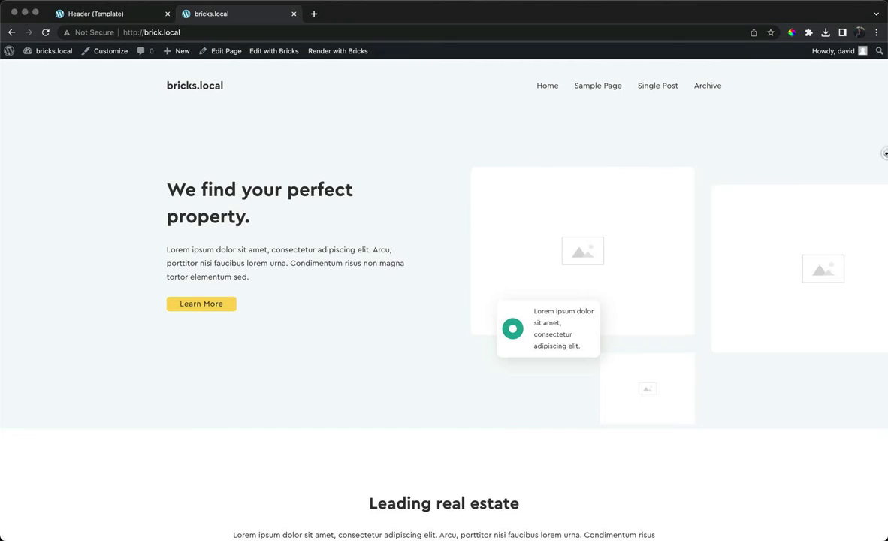
pyautogui.click(604, 90)
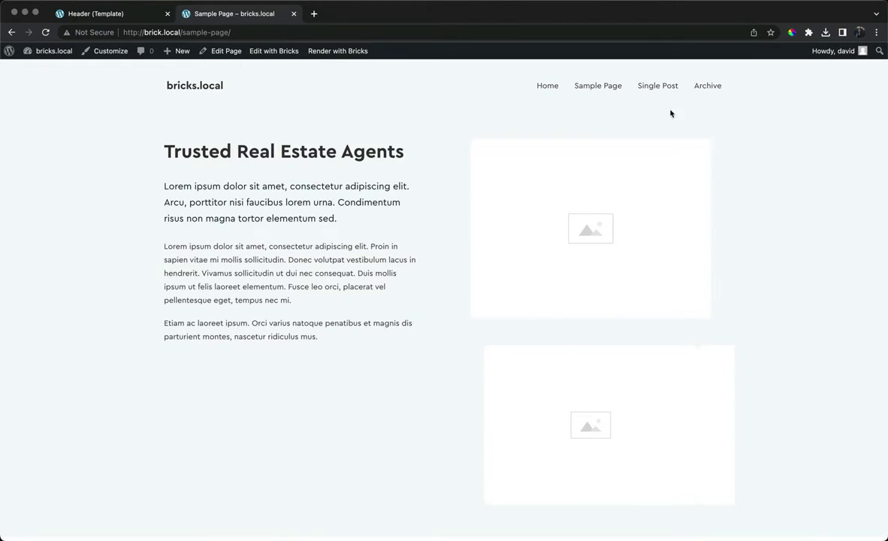
pyautogui.moveTo(882, 190)
pyautogui.mouseDown()
pyautogui.moveTo(583, 190)
pyautogui.moveTo(268, 174)
pyautogui.moveTo(884, 169)
pyautogui.moveTo(885, 185)
pyautogui.mouseUp()
pyautogui.click(661, 91)
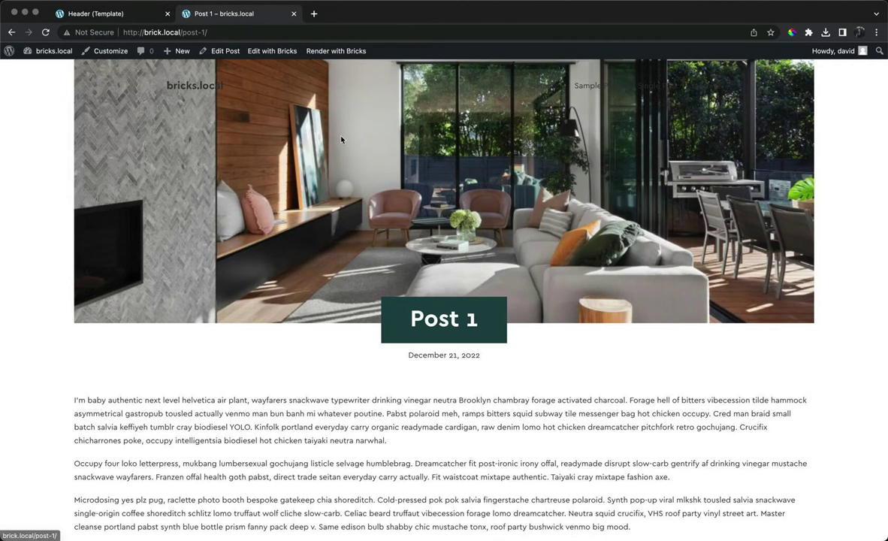
# Open the Single Posts template in Bricks, set its overlay header option to None and apply the header settings.
pyautogui.click(279, 57)
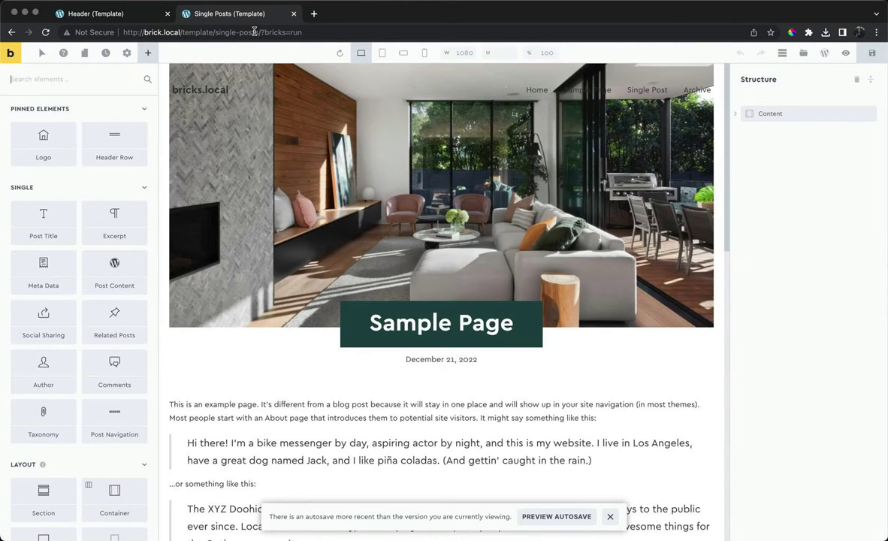
pyautogui.click(127, 53)
pyautogui.click(75, 162)
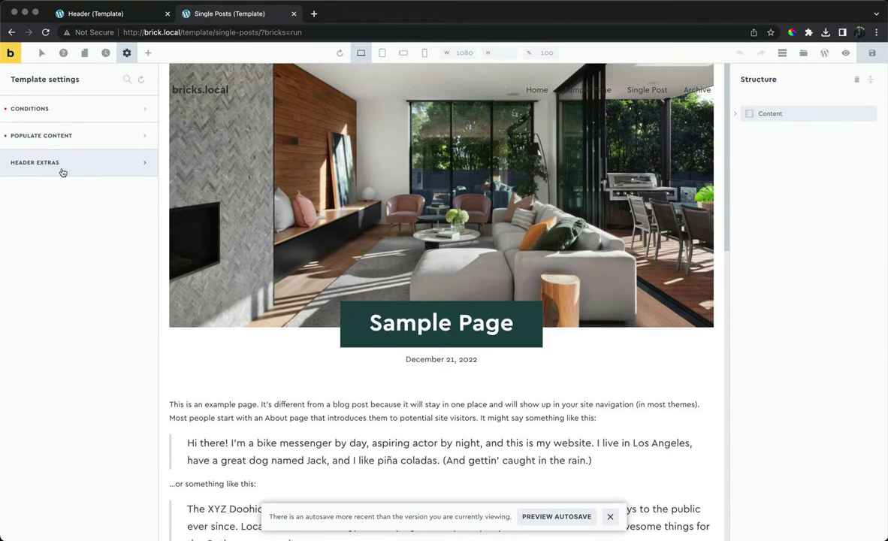
pyautogui.click(63, 172)
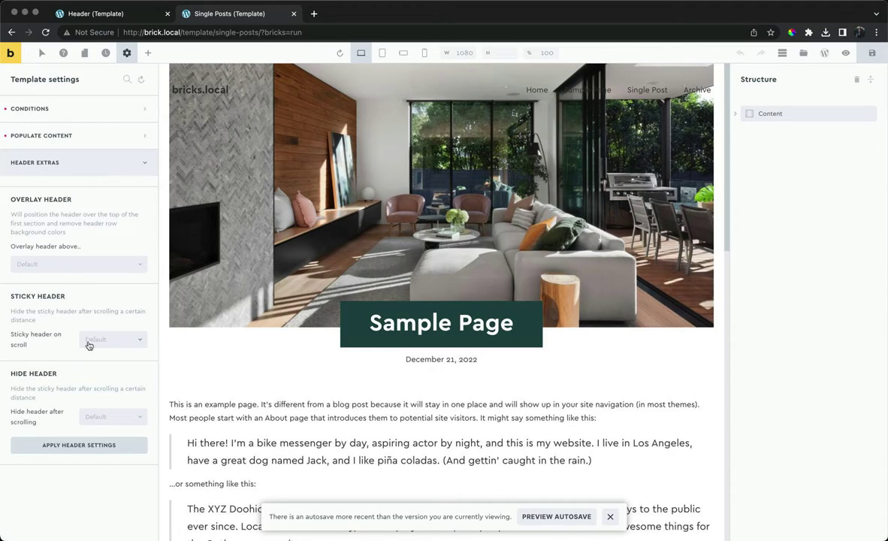
pyautogui.click(83, 264)
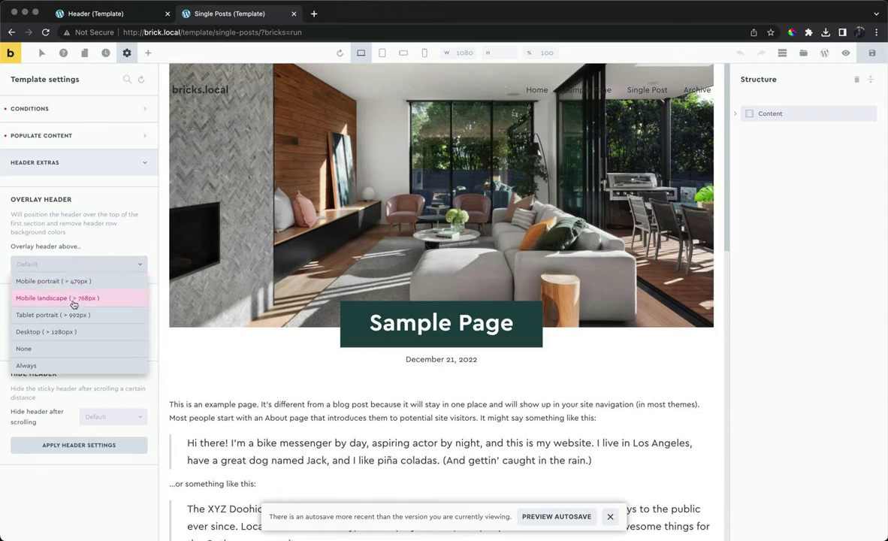
pyautogui.click(61, 350)
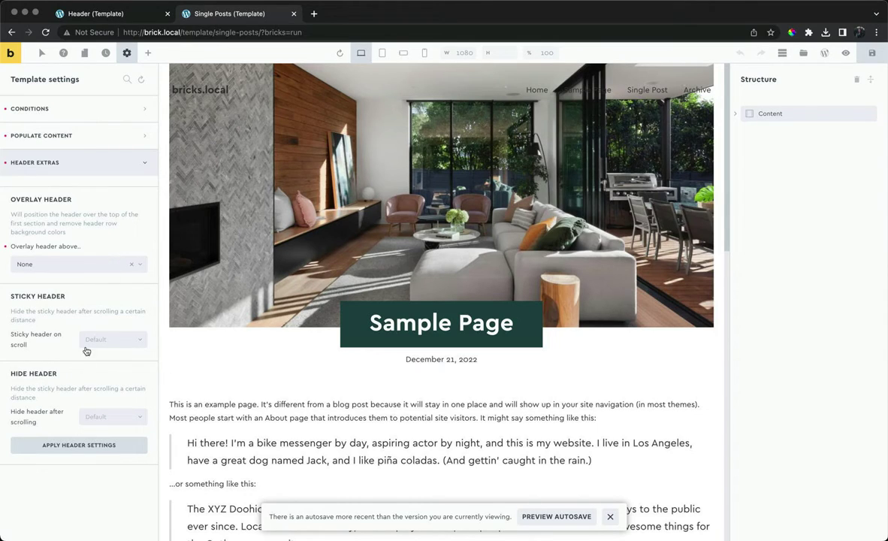
pyautogui.click(89, 446)
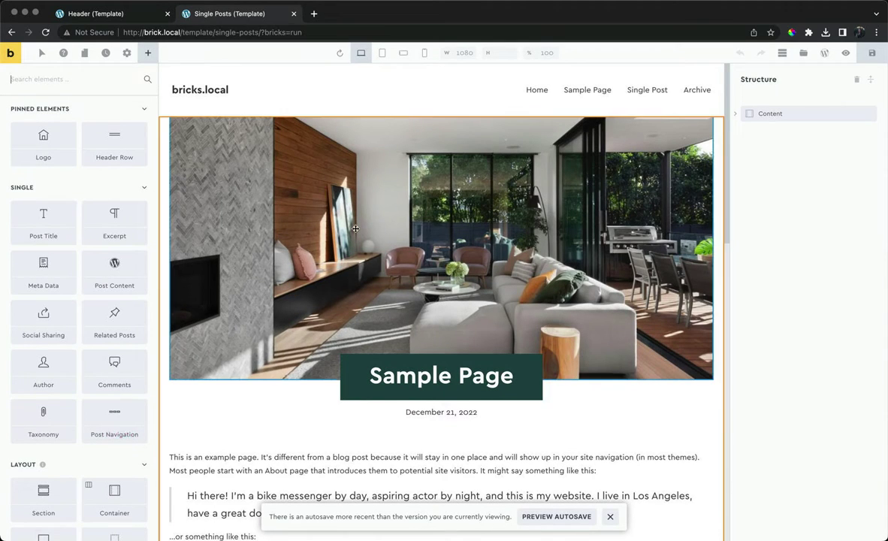
# Preview the Single Posts template at the tablet portrait, mobile landscape and mobile portrait breakpoints.
pyautogui.click(381, 52)
pyautogui.click(402, 53)
pyautogui.click(424, 53)
pyautogui.click(402, 53)
pyautogui.click(382, 52)
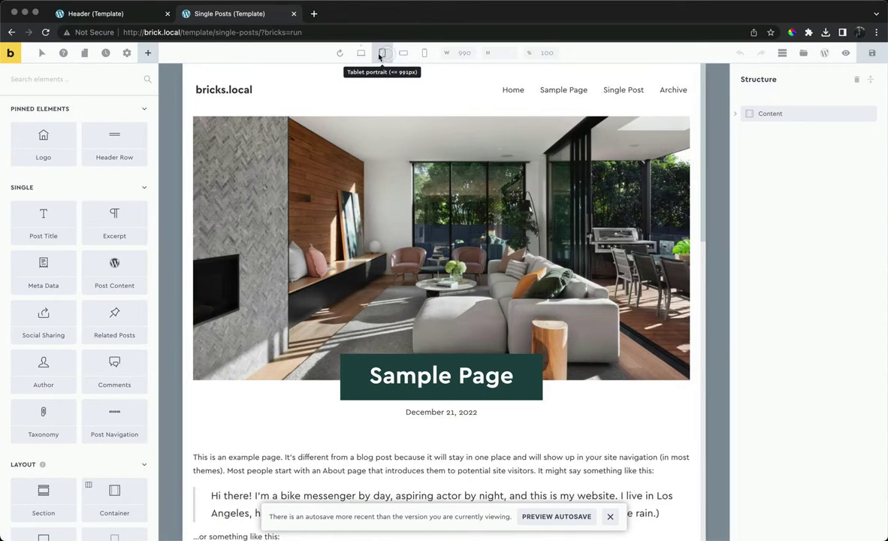
# Save the Single Posts template from the desktop breakpoint and view it on the frontend.
pyautogui.click(361, 52)
pyautogui.click(872, 52)
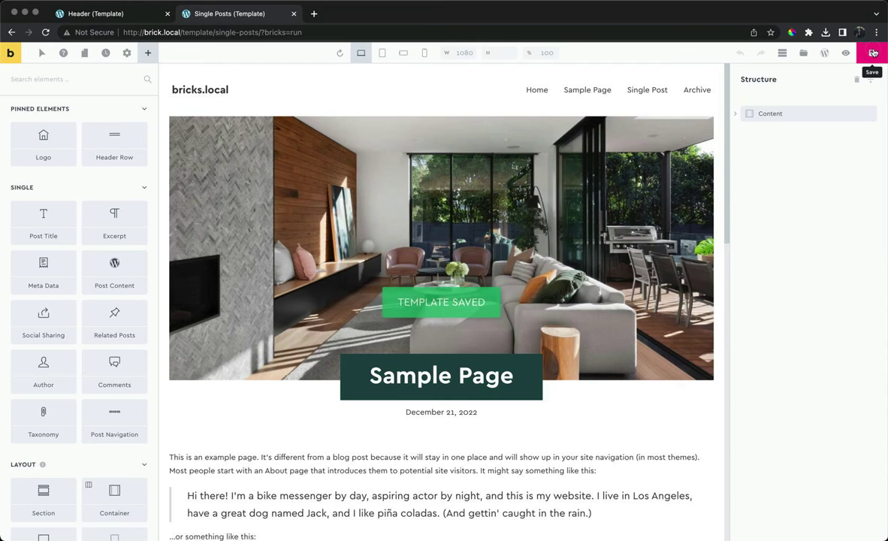
pyautogui.click(845, 52)
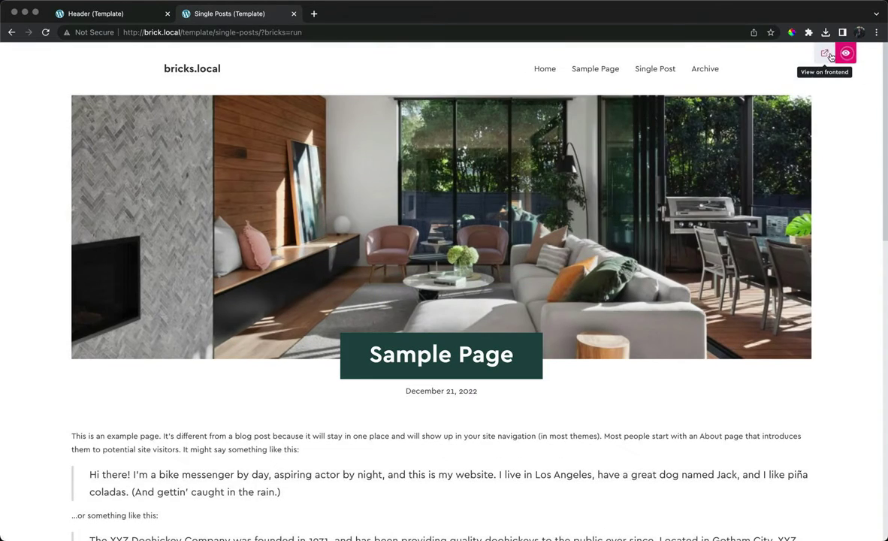
pyautogui.click(826, 53)
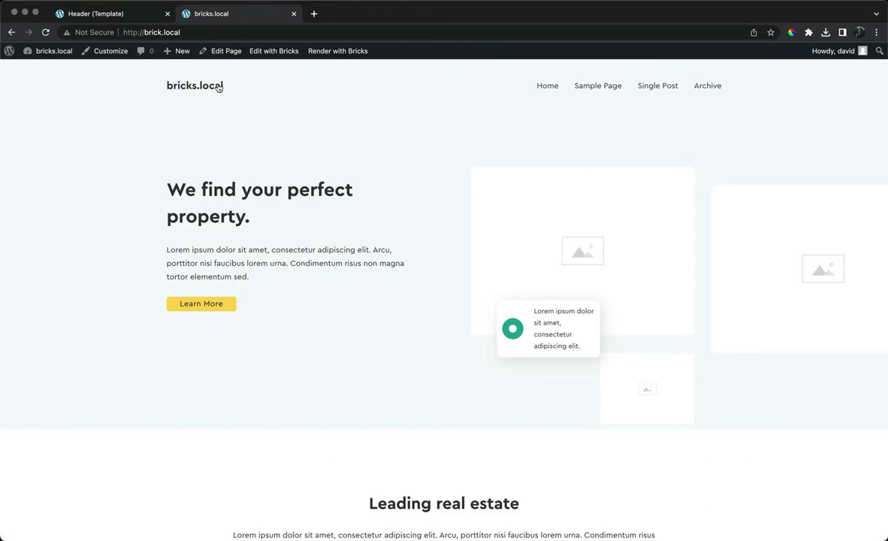
# Compare the header on the live Sample Page with the one on Post 1 and Post 2.
pyautogui.click(607, 94)
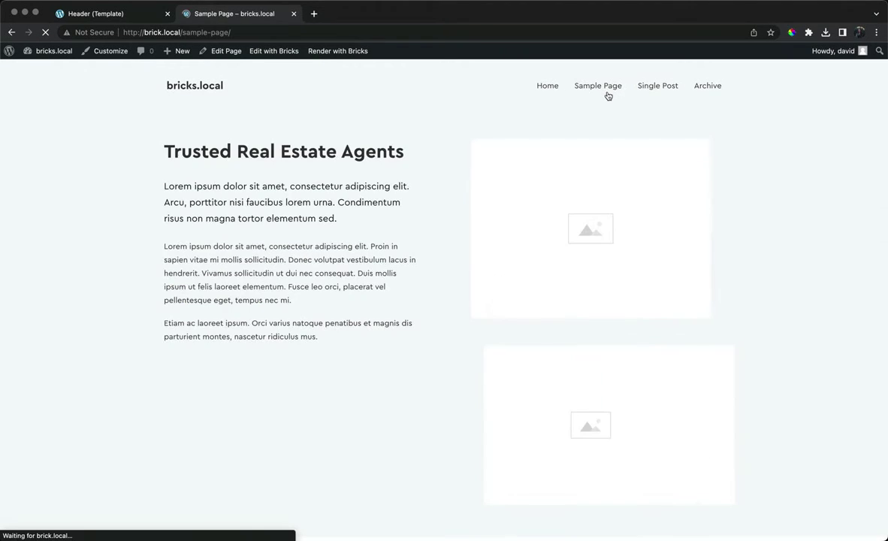
pyautogui.click(652, 91)
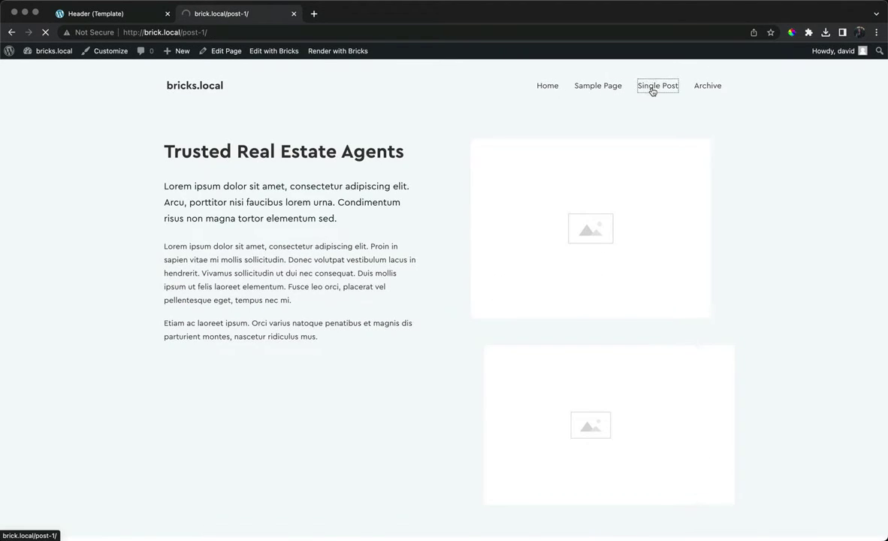
pyautogui.scroll(-5, 624, 214)
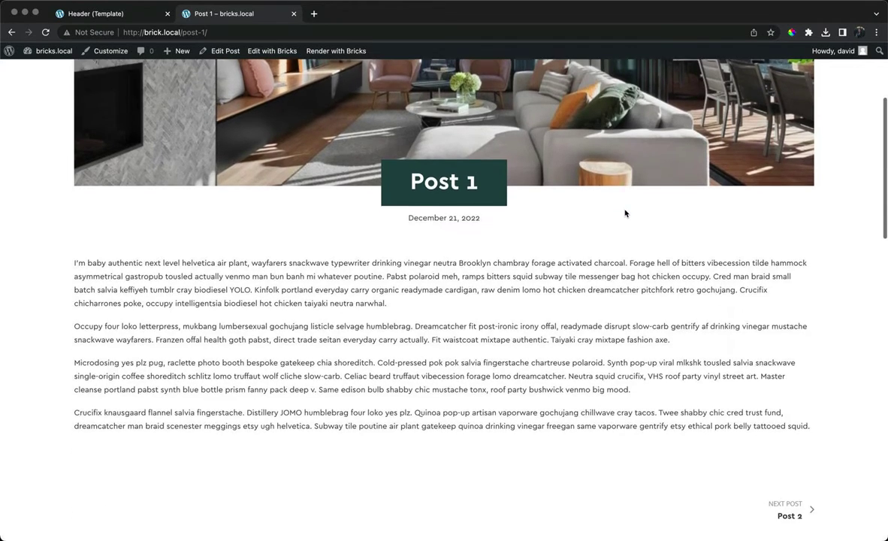
pyautogui.click(789, 449)
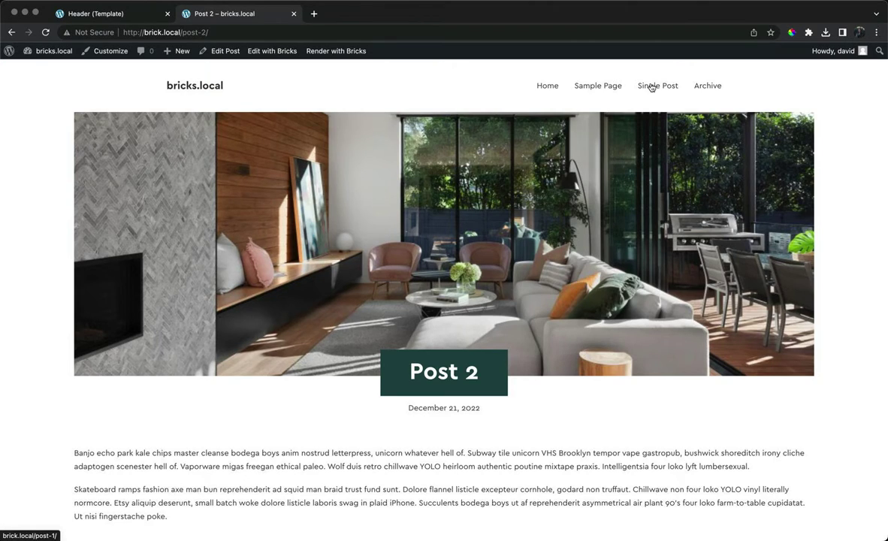
pyautogui.click(599, 87)
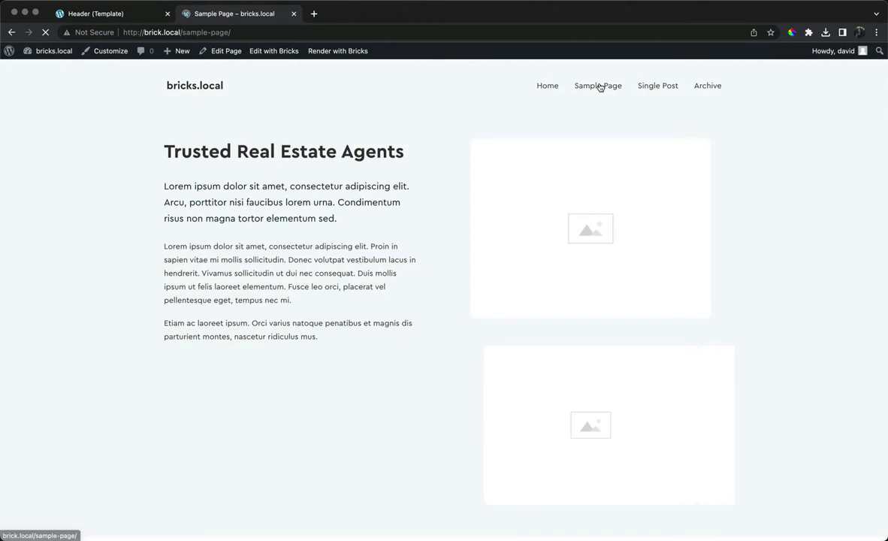
# In the Header template's settings, reset the overlay header option to its default and save the template.
pyautogui.click(133, 14)
pyautogui.click(127, 52)
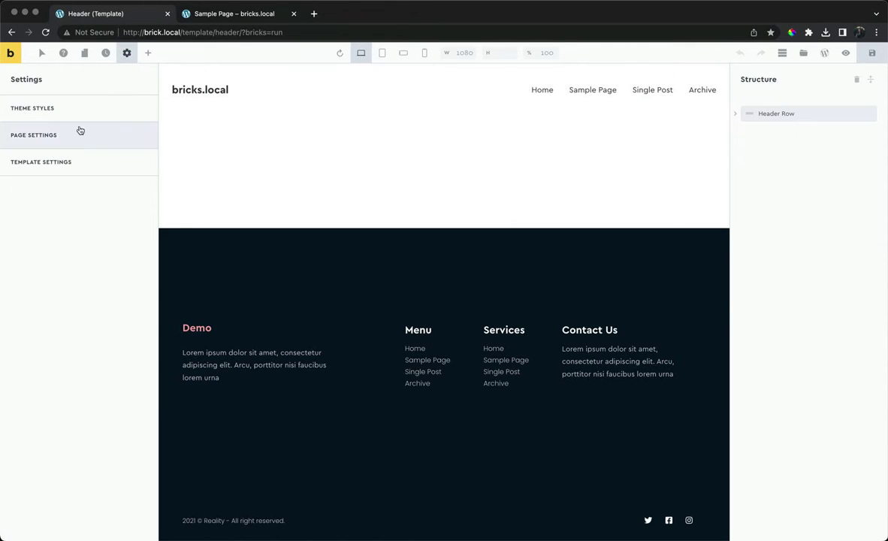
pyautogui.click(72, 156)
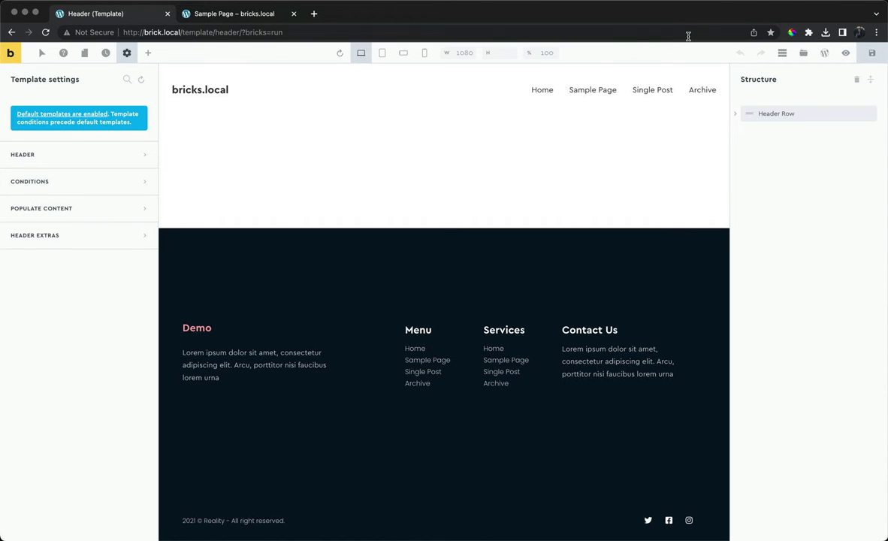
pyautogui.click(873, 54)
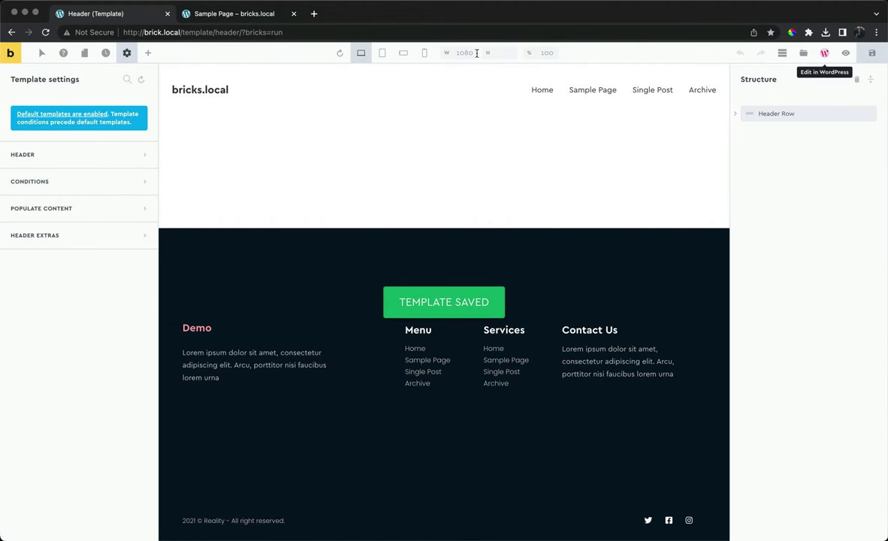
# Reload the live Sample Page and check the header there and on the homepage.
pyautogui.click(270, 14)
pyautogui.click(265, 32)
pyautogui.press('Return')
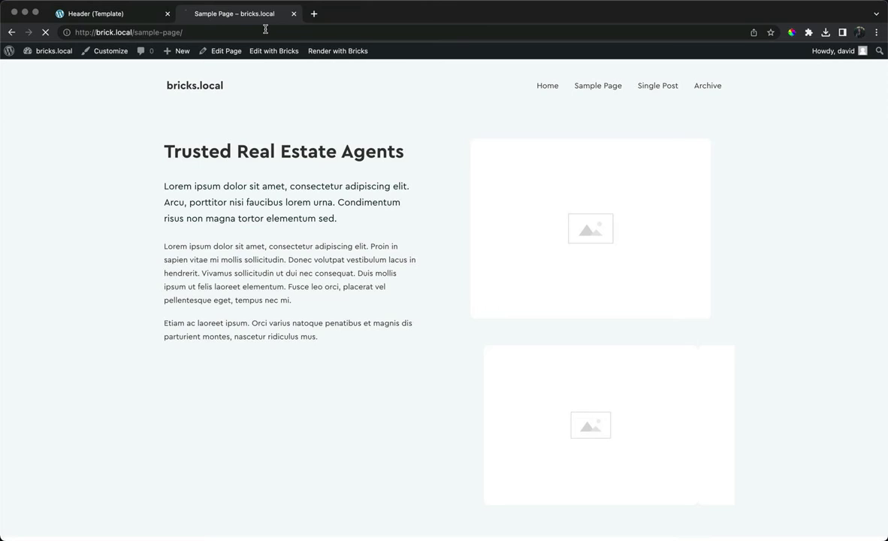
pyautogui.click(544, 89)
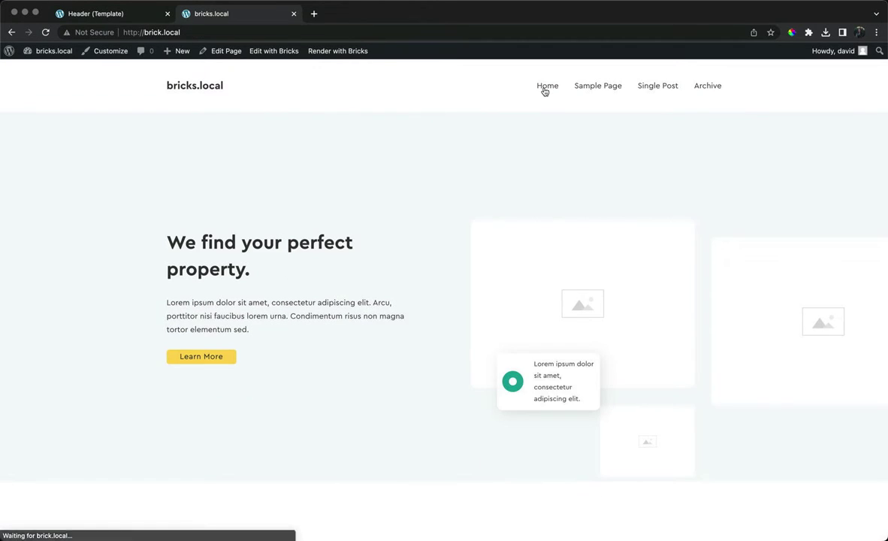
pyautogui.click(590, 88)
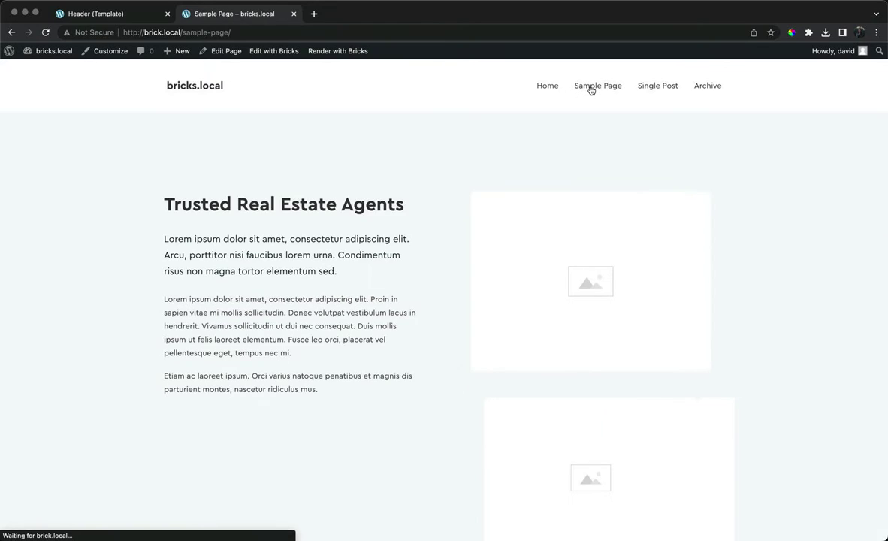
# Open Sample Page in Bricks, set its overlay header above Mobile landscape ( > 768px ) in the page's header extras and apply the header settings.
pyautogui.click(275, 56)
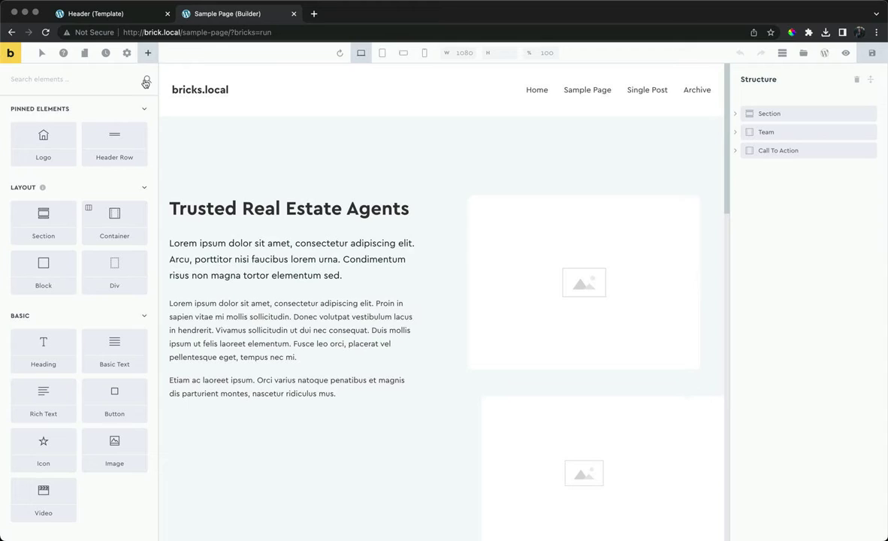
pyautogui.click(126, 52)
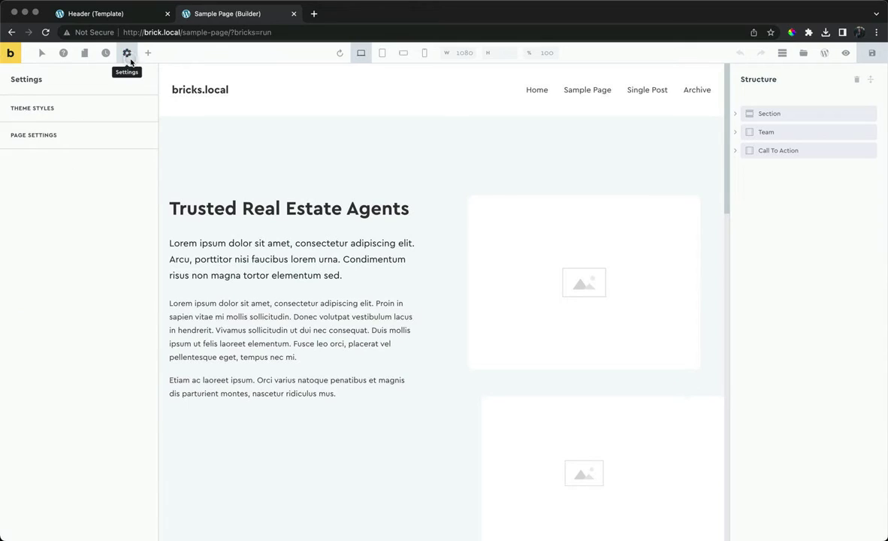
pyautogui.click(43, 143)
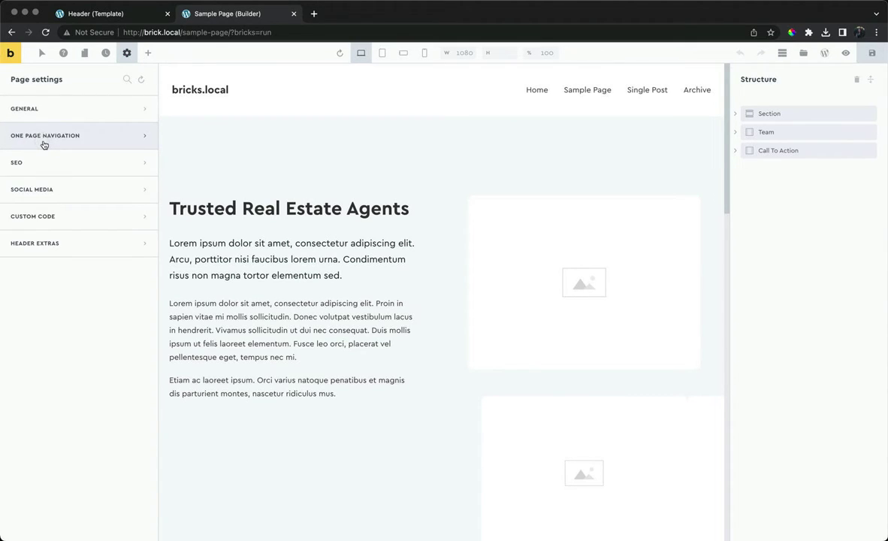
pyautogui.click(55, 245)
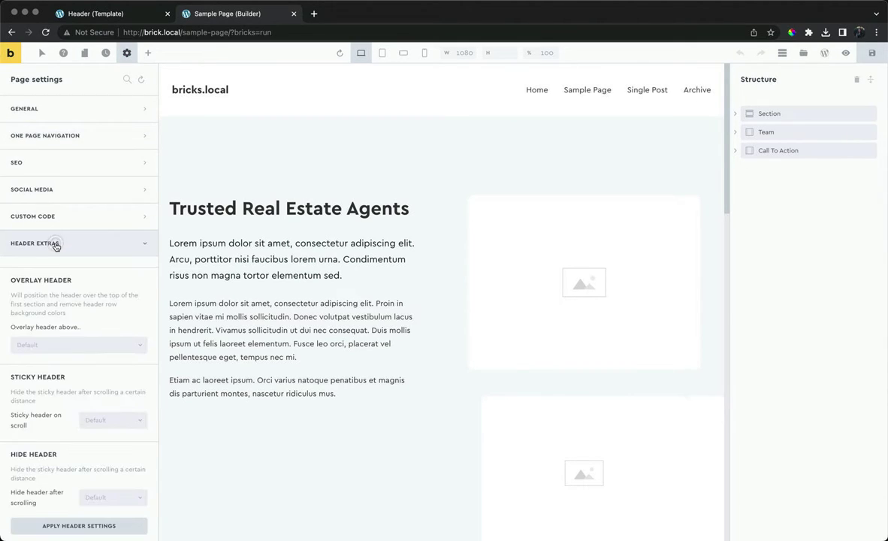
pyautogui.click(74, 347)
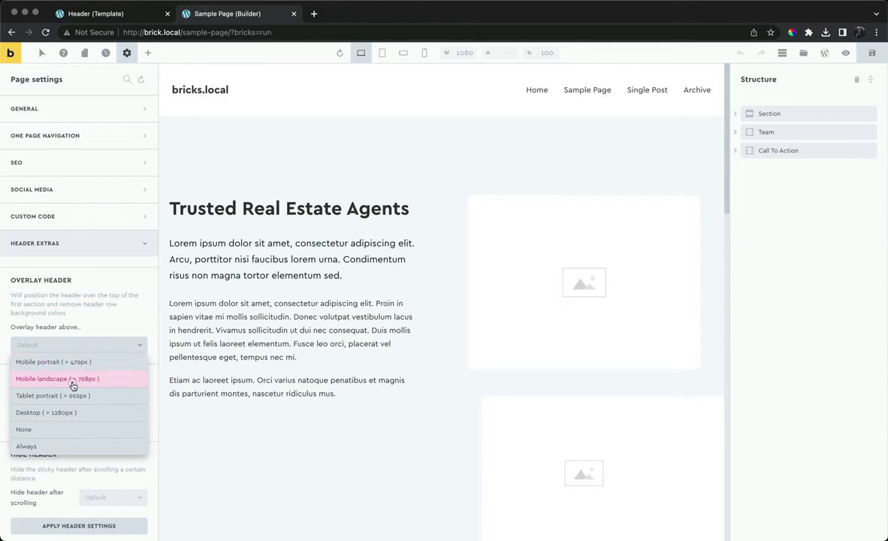
pyautogui.click(73, 385)
pyautogui.scroll(-1, 72, 386)
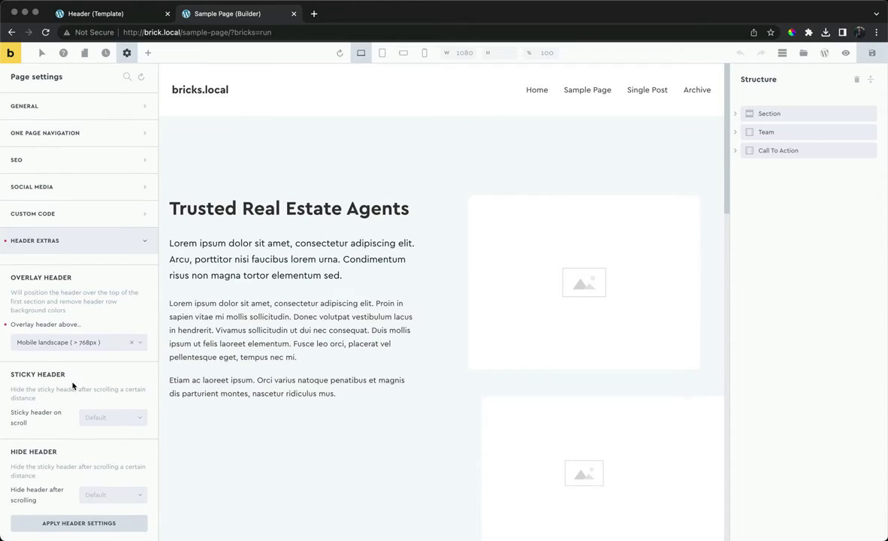
pyautogui.click(88, 522)
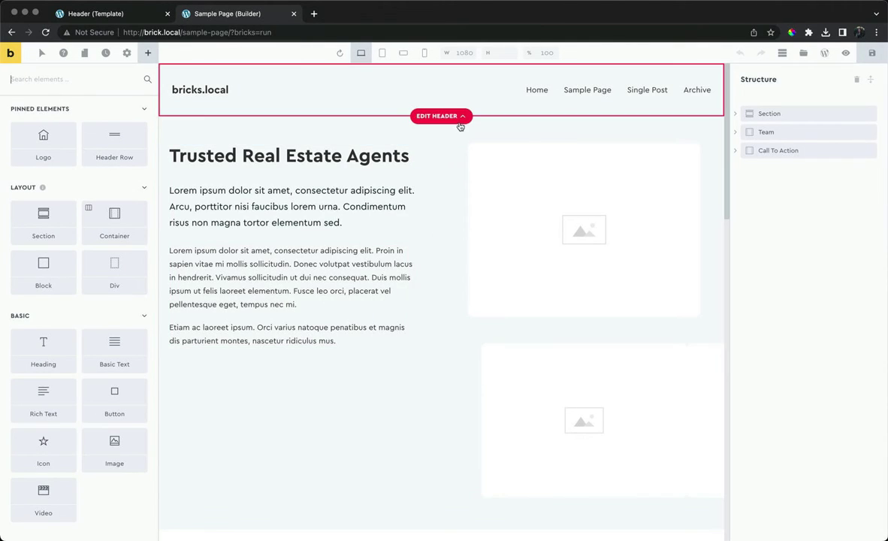
# Preview Sample Page at the tablet portrait, mobile landscape and mobile portrait breakpoints.
pyautogui.click(383, 56)
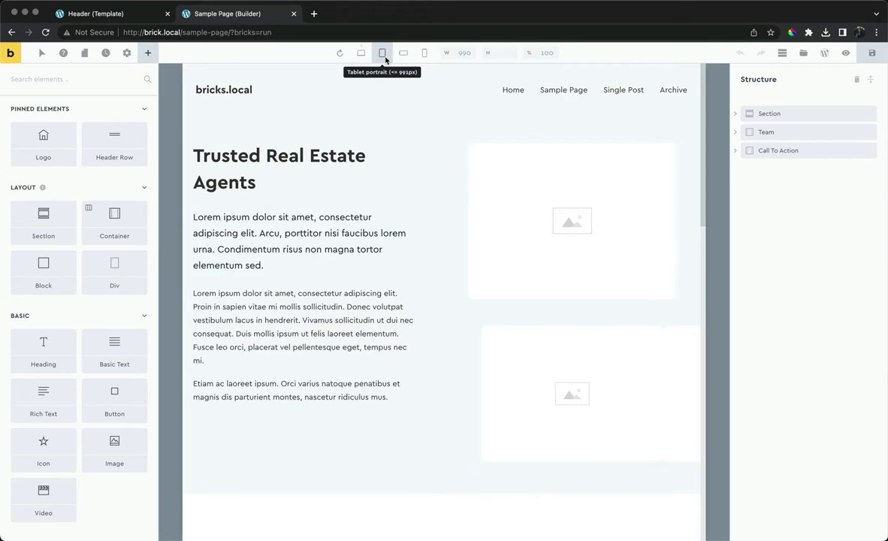
pyautogui.click(403, 54)
pyautogui.click(425, 55)
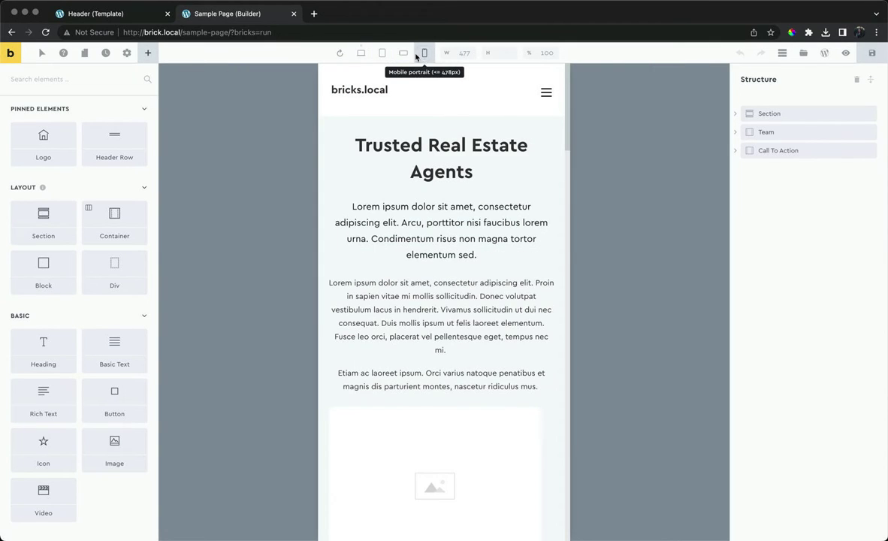
# Return to the desktop breakpoint, save Sample Page and view it on the frontend.
pyautogui.click(361, 54)
pyautogui.click(871, 52)
pyautogui.click(846, 52)
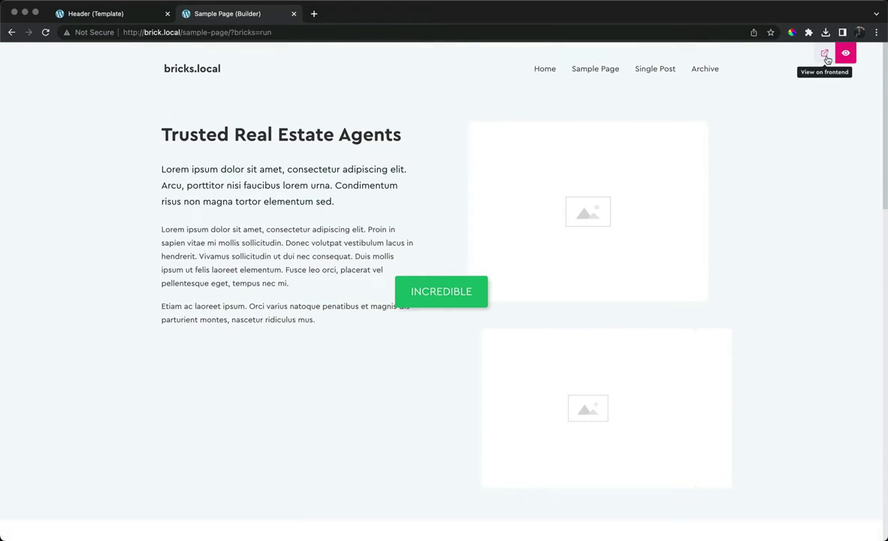
pyautogui.click(824, 53)
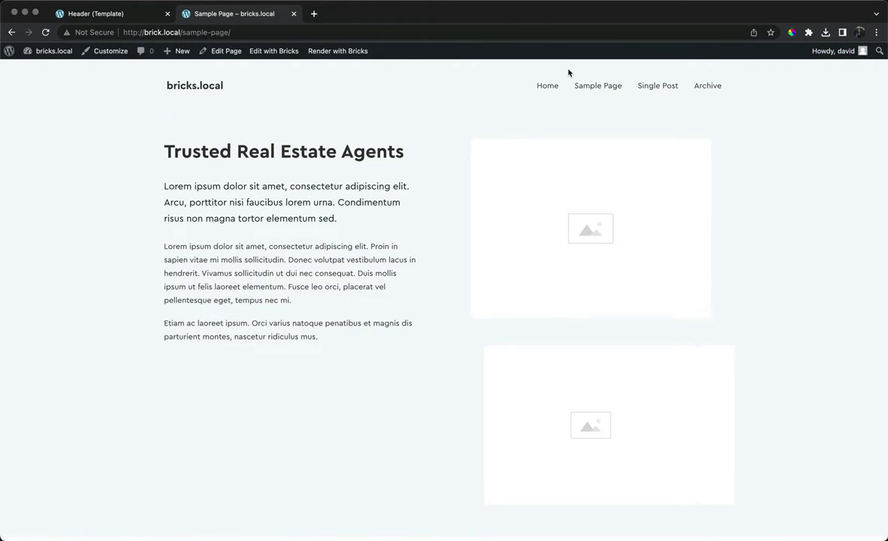
# Compare the live header across the homepage, the single post and Sample Page.
pyautogui.click(549, 87)
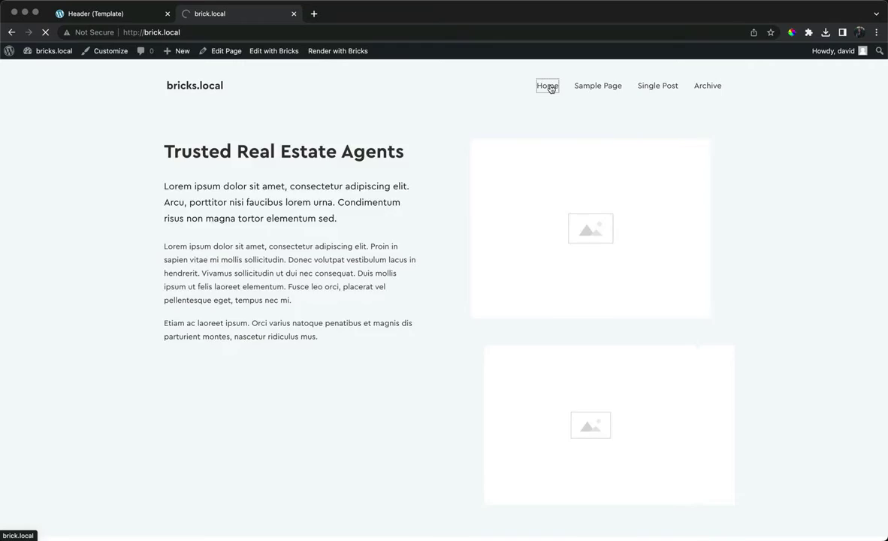
pyautogui.click(648, 87)
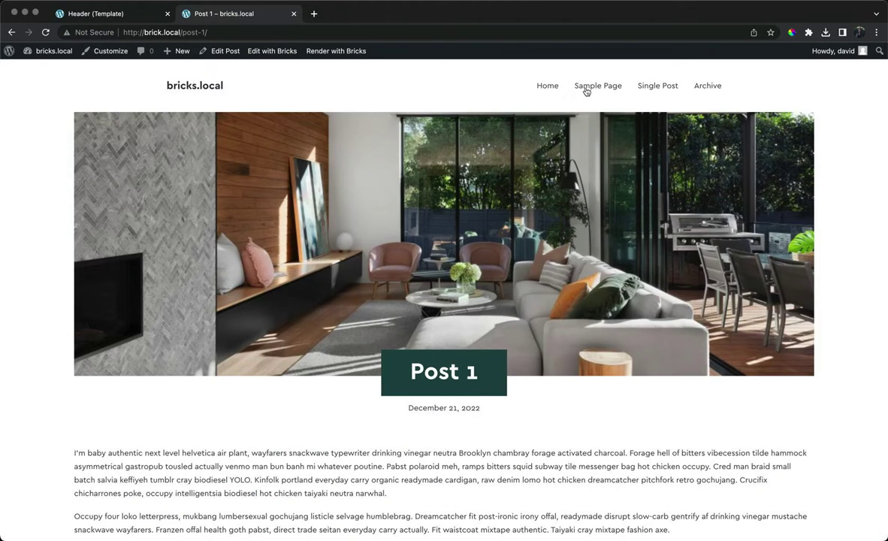
pyautogui.click(586, 89)
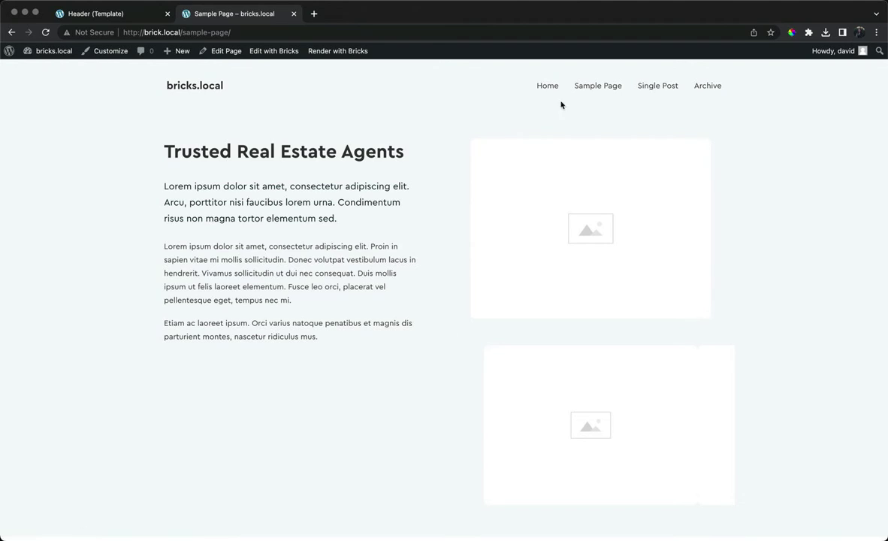
pyautogui.click(655, 90)
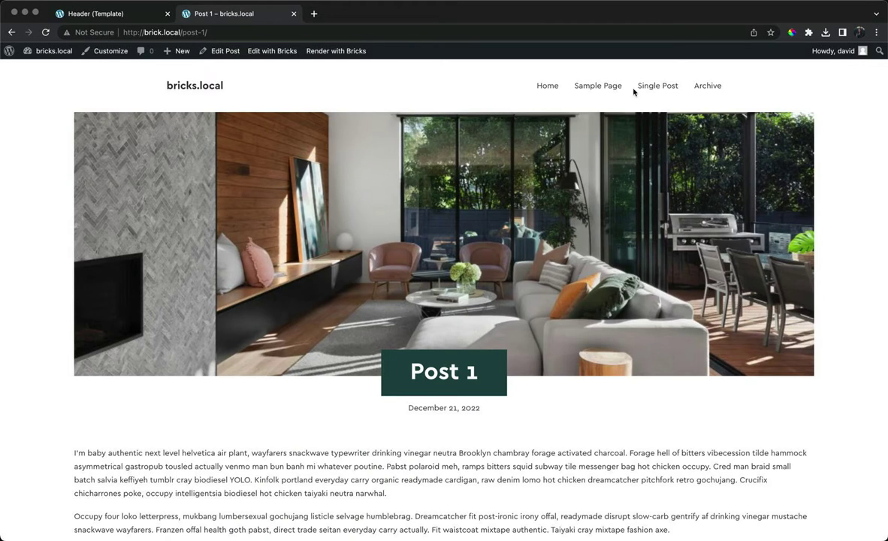
pyautogui.click(607, 88)
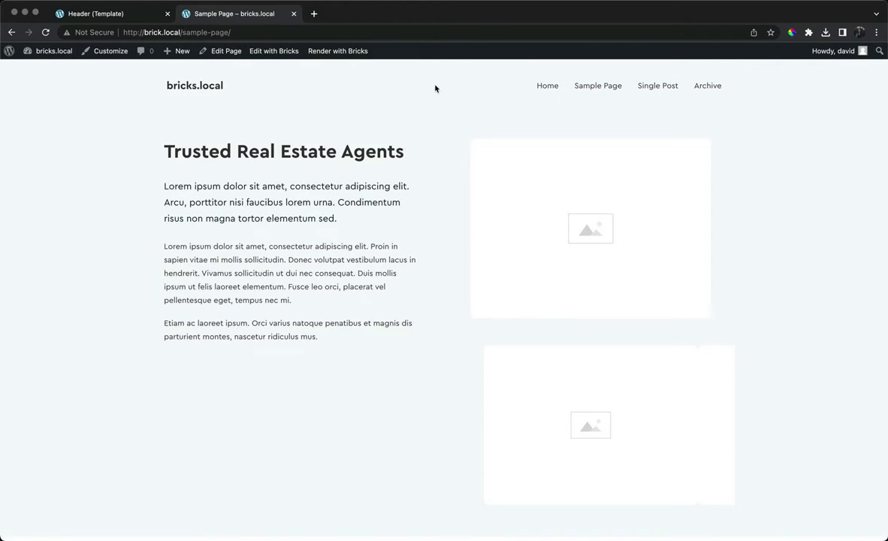
# In the header template's header extras, enable the sticky header on scroll and set it above Mobile landscape ( > 768px ).
pyautogui.click(149, 18)
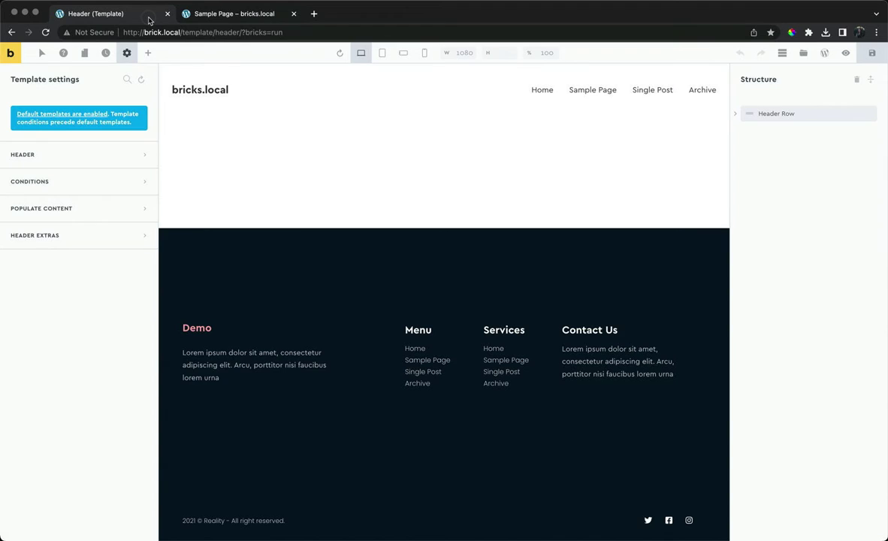
pyautogui.click(83, 235)
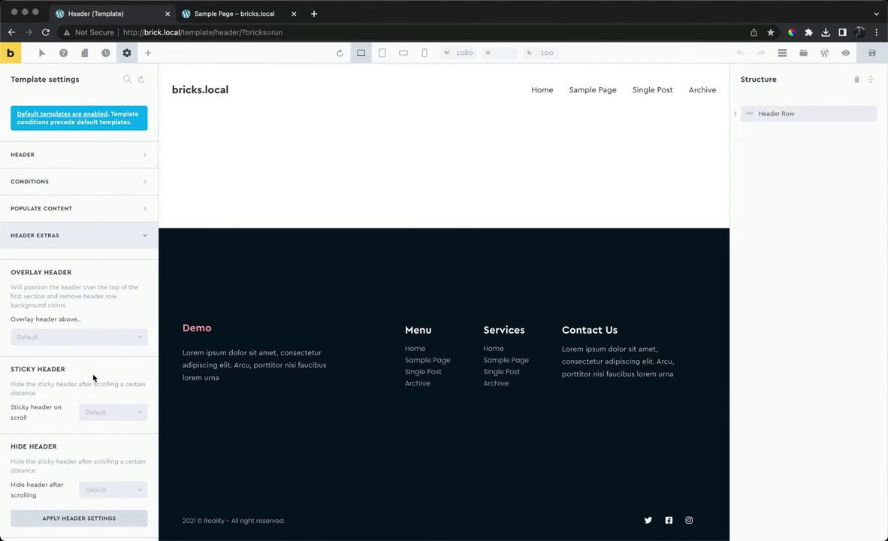
pyautogui.click(110, 414)
pyautogui.click(111, 426)
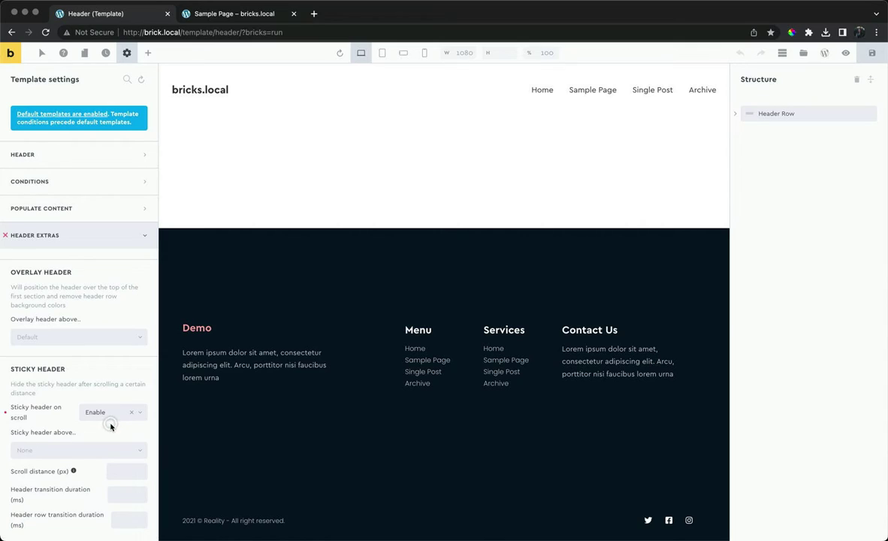
pyautogui.scroll(-3, 136, 352)
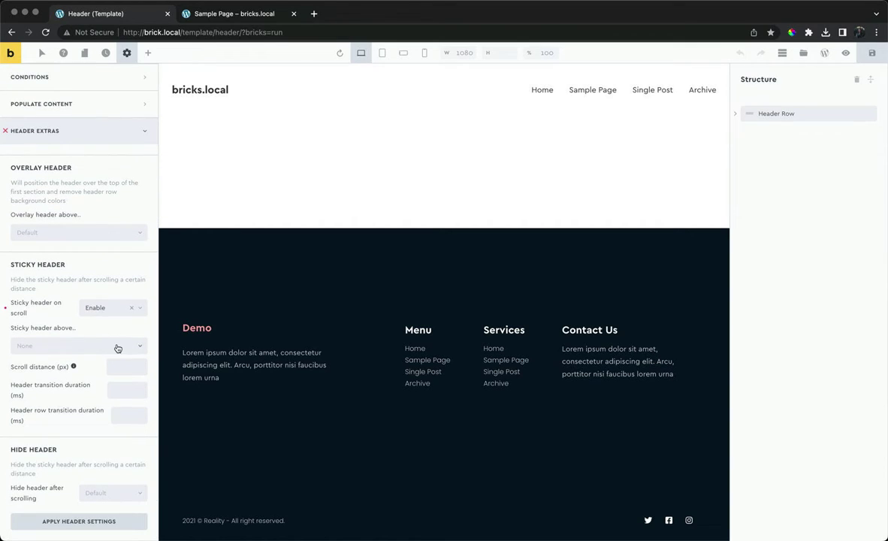
pyautogui.click(116, 347)
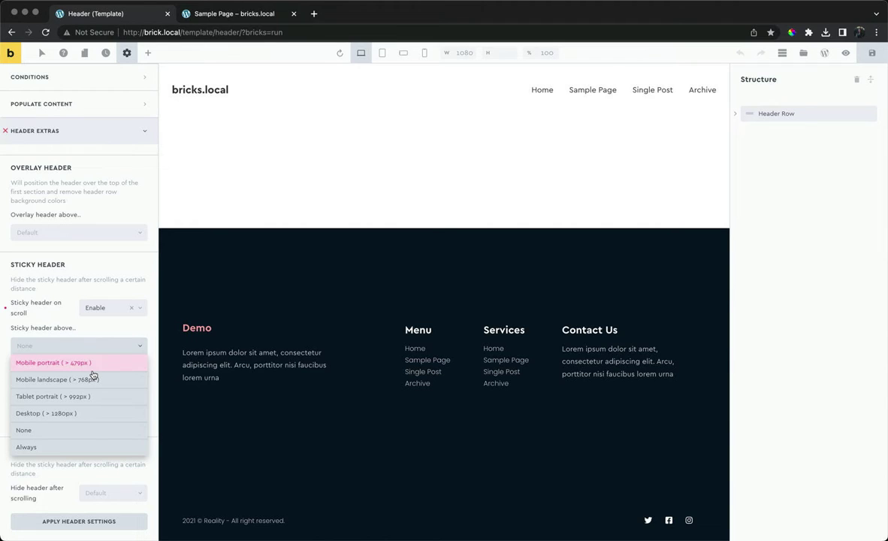
pyautogui.click(93, 382)
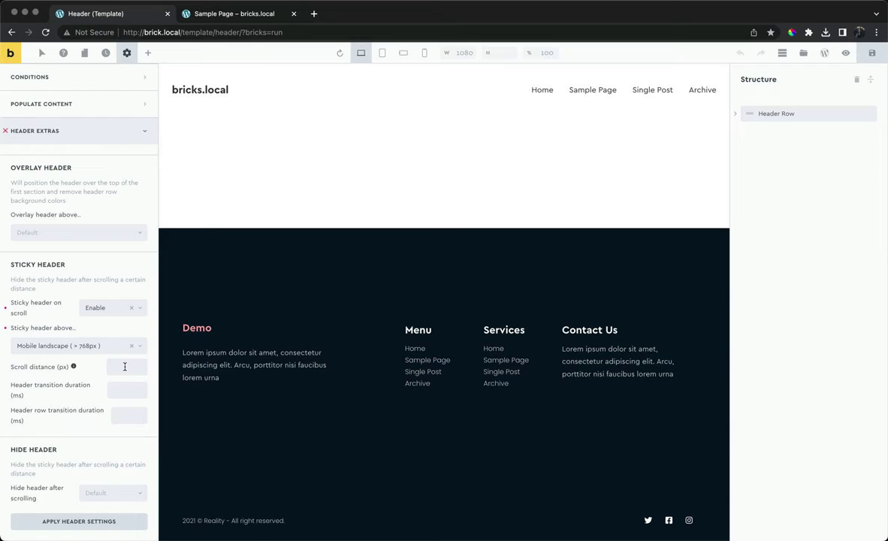
# Set the sticky header's scroll distance to 400 px and its header transition duration to 400 ms, and save the template.
pyautogui.click(125, 366)
pyautogui.click(126, 386)
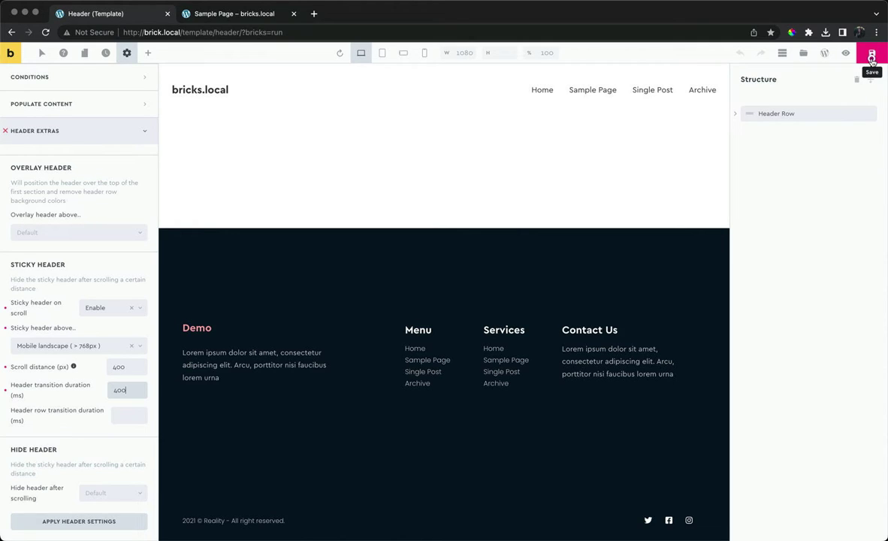
pyautogui.click(872, 59)
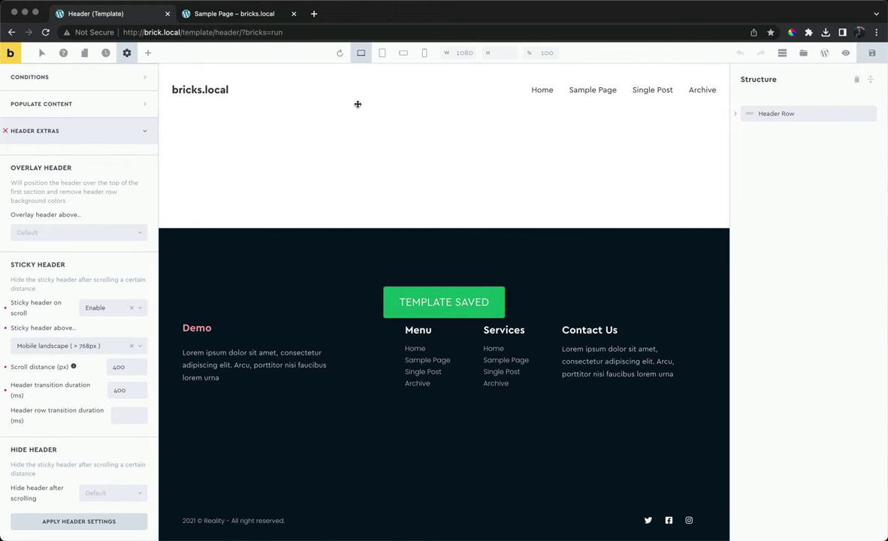
# Open the live homepage and check how the sticky header behaves when scrolling down and back up.
pyautogui.click(260, 13)
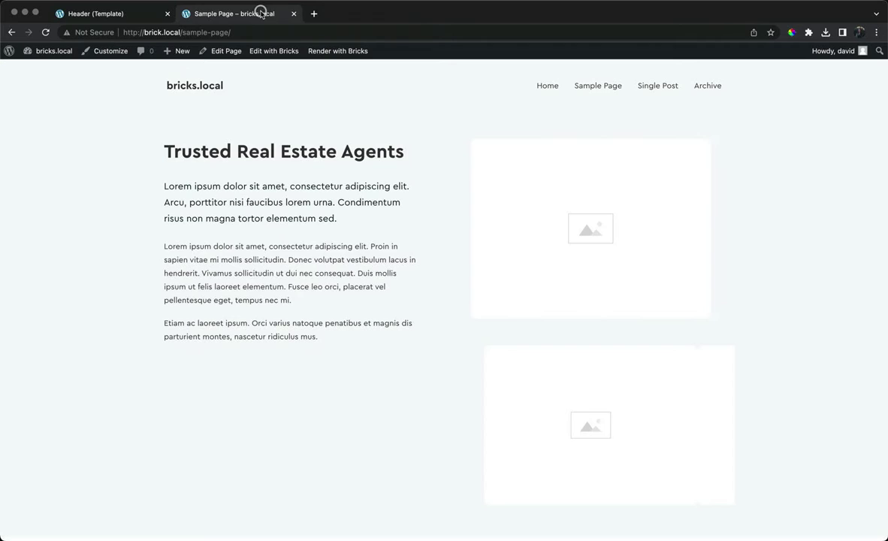
pyautogui.click(219, 89)
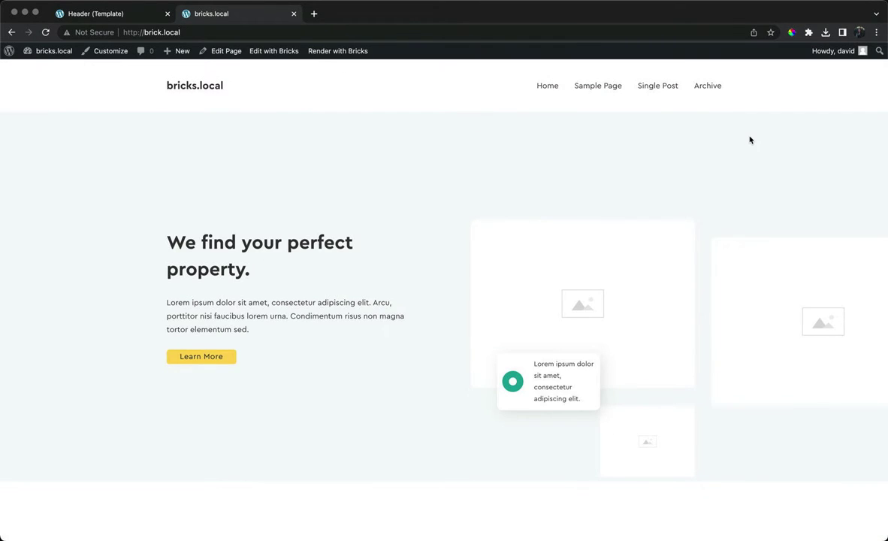
pyautogui.scroll(-5, 750, 140)
pyautogui.scroll(-5, 750, 140)
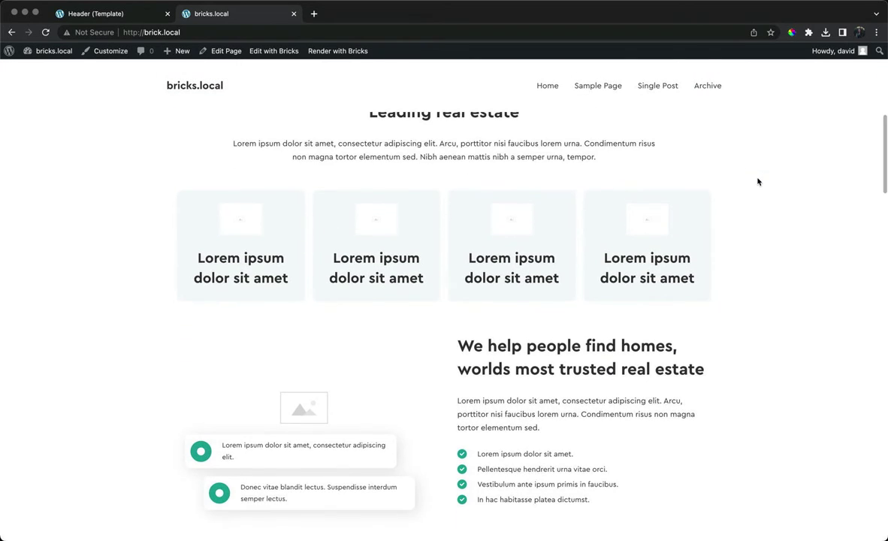
pyautogui.scroll(5, 757, 182)
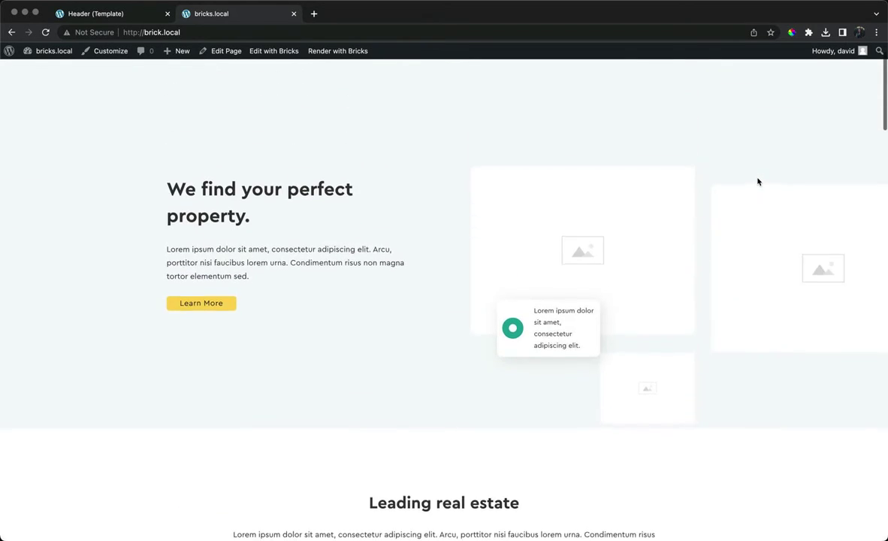
pyautogui.scroll(2, 757, 181)
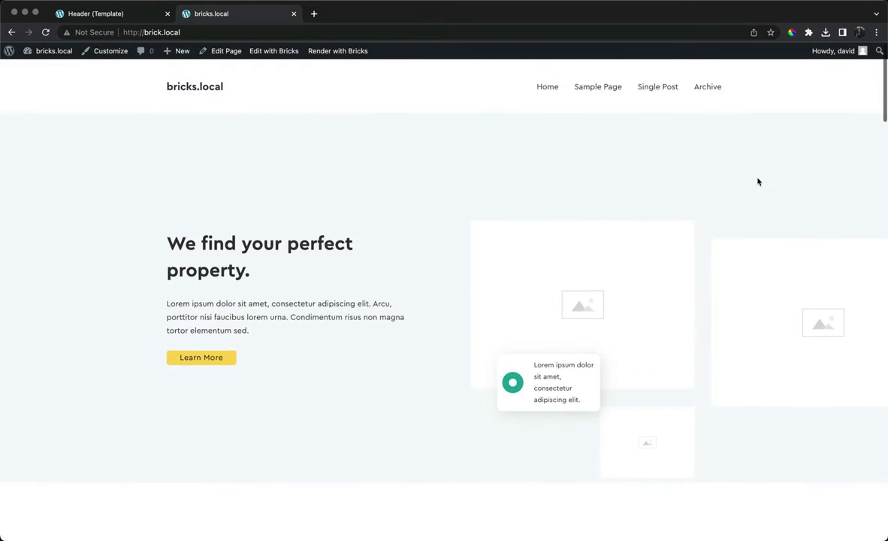
# Open the live Sample Page and check how its overlay header turns sticky while scrolling.
pyautogui.click(607, 87)
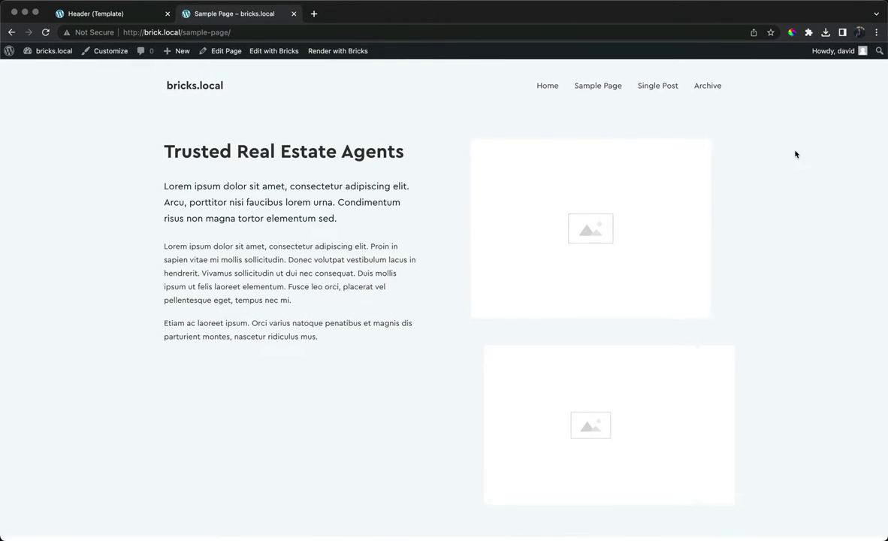
pyautogui.scroll(-5, 796, 154)
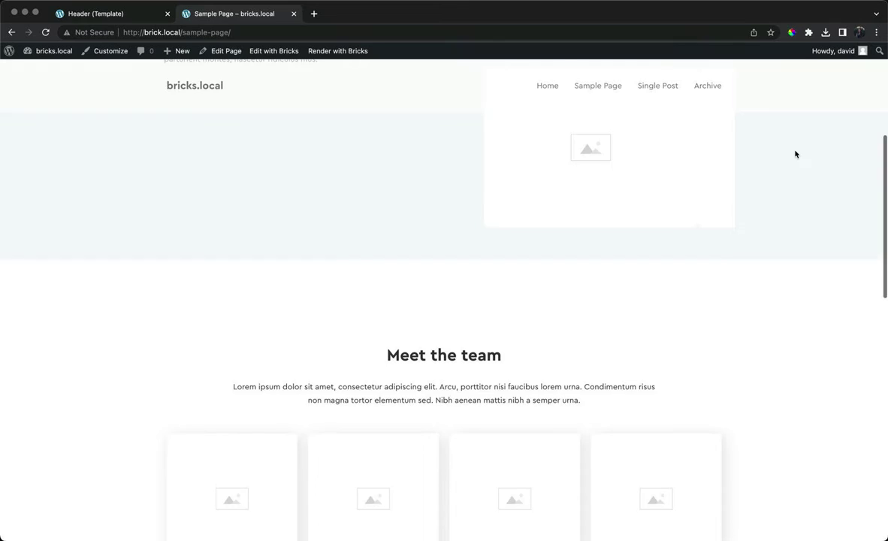
pyautogui.scroll(2, 795, 154)
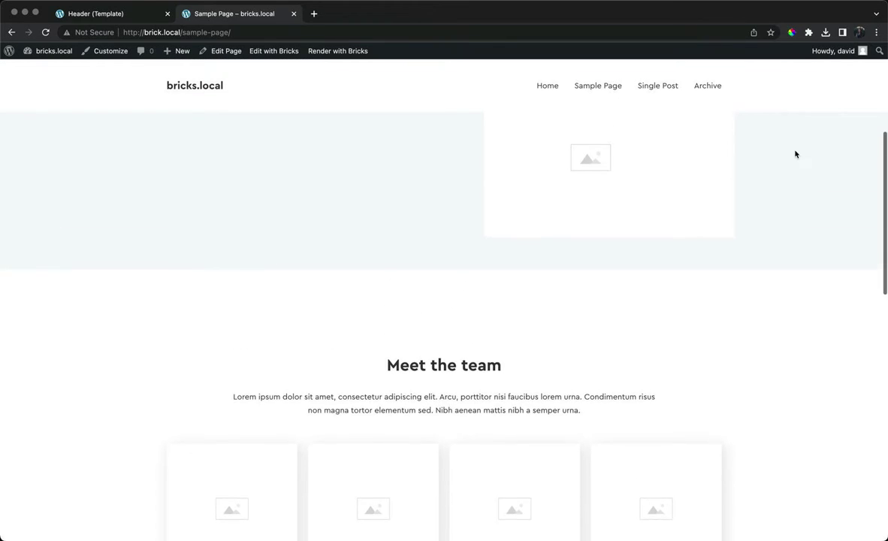
pyautogui.scroll(4, 795, 154)
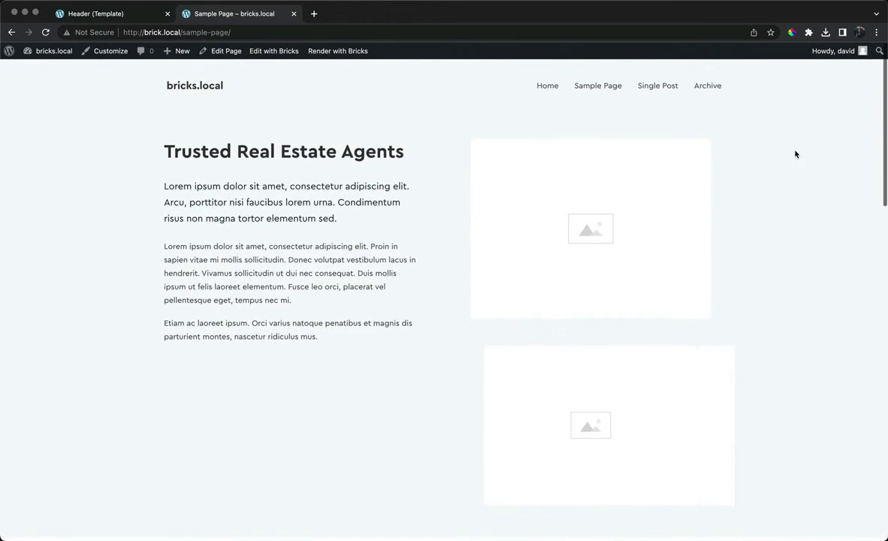
# Back in the header template, set the Header Row's sticky-on-scroll height to 50px.
pyautogui.click(133, 14)
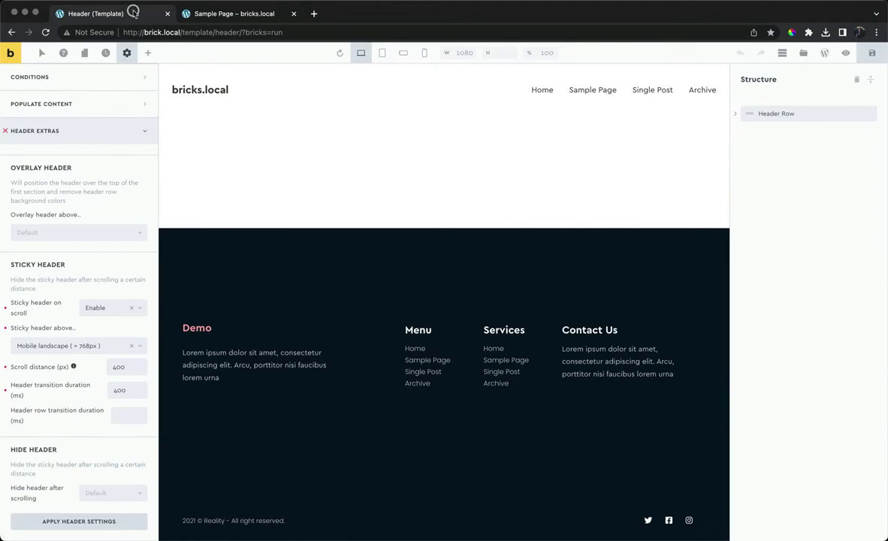
pyautogui.click(753, 113)
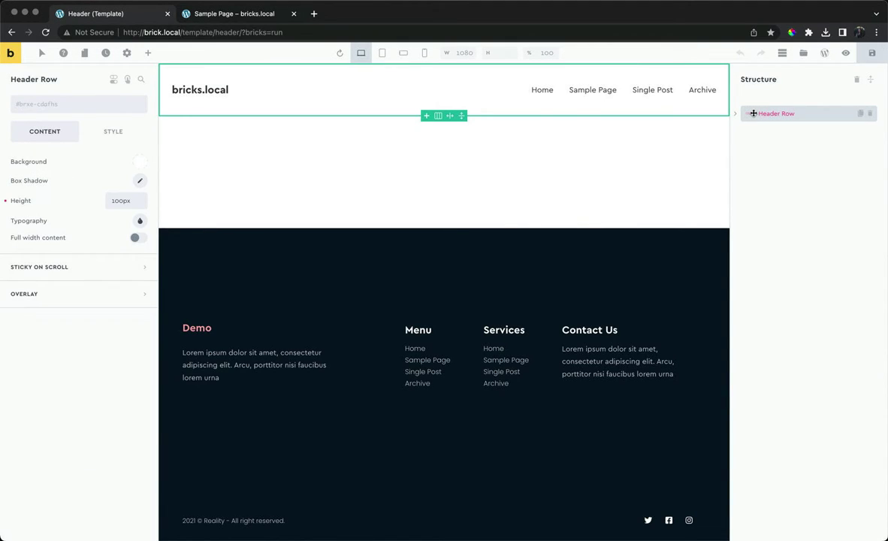
pyautogui.click(64, 268)
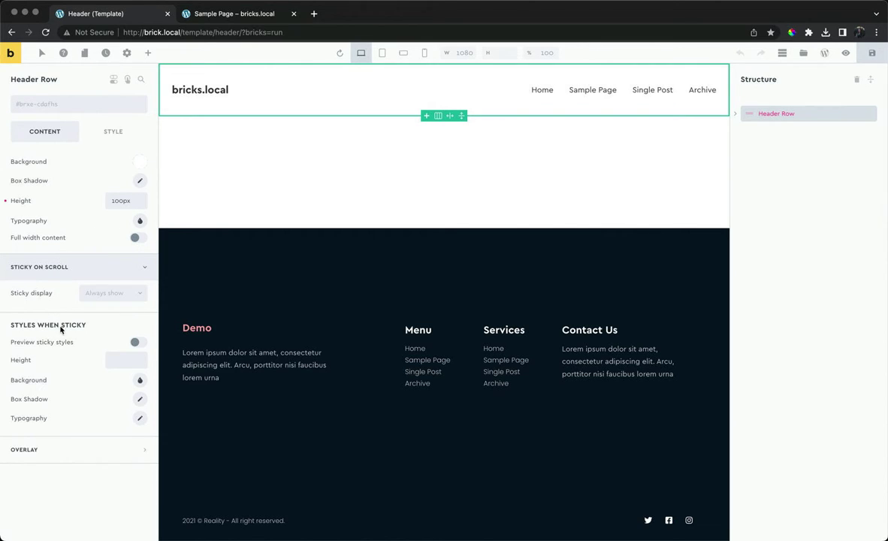
pyautogui.click(109, 292)
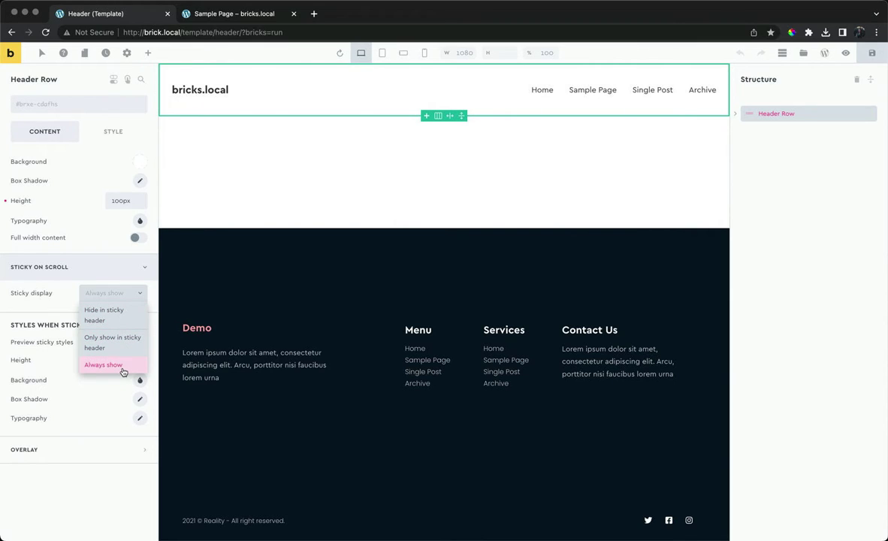
pyautogui.click(66, 292)
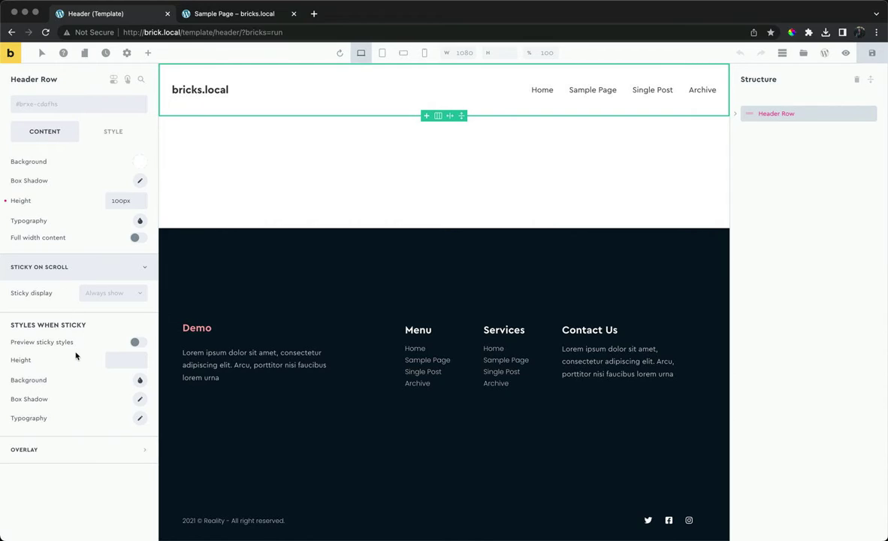
pyautogui.click(126, 361)
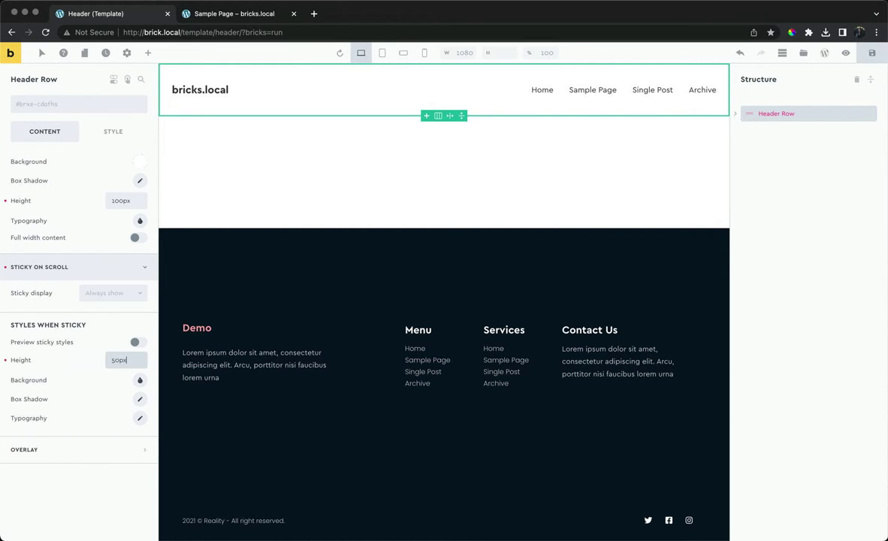
# Turn on the sticky styles preview and give the sticky Header Row a near-black background with light text.
pyautogui.click(135, 342)
pyautogui.click(137, 342)
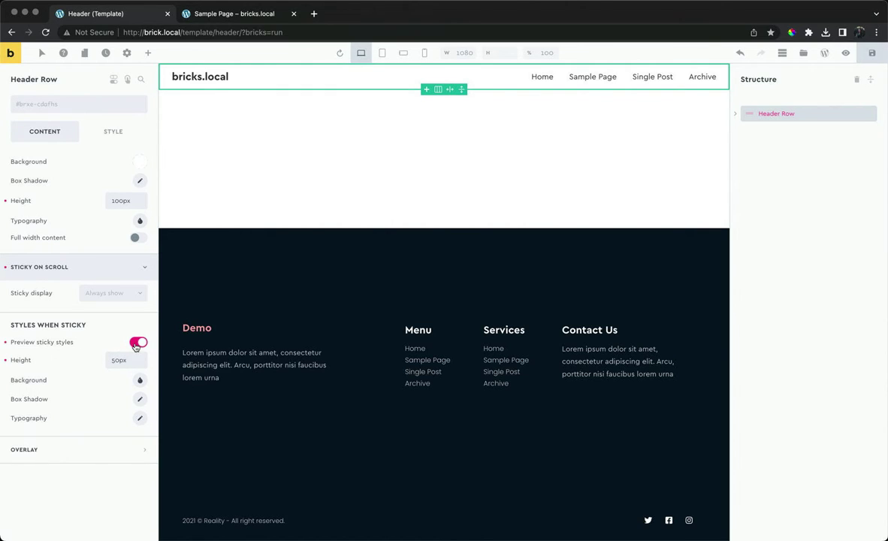
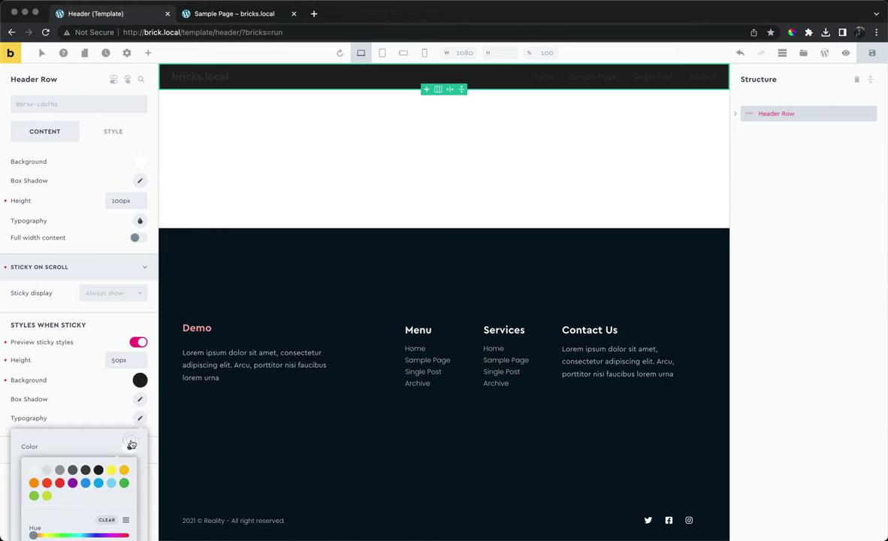
pyautogui.click(40, 468)
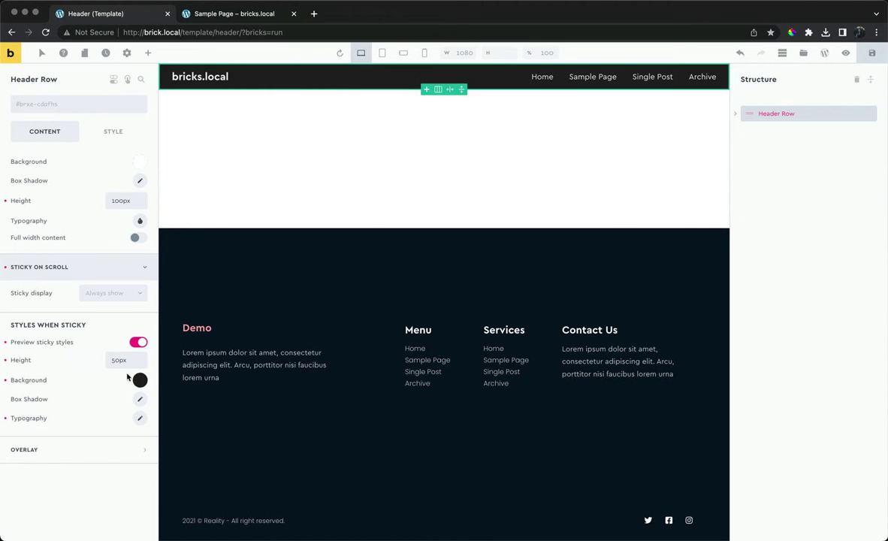
# Compare the normal and sticky styles, leave the sticky preview off and save the header template.
pyautogui.click(139, 342)
pyautogui.click(139, 341)
pyautogui.click(139, 342)
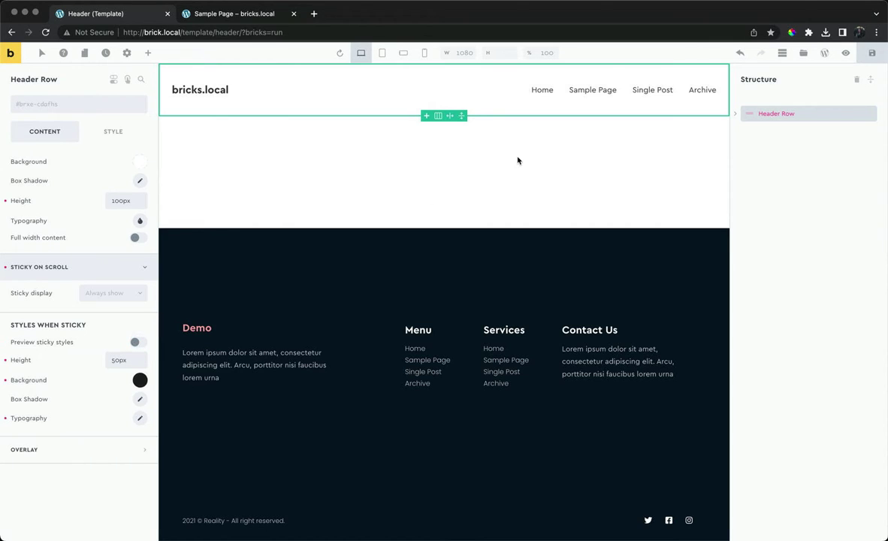
pyautogui.click(871, 56)
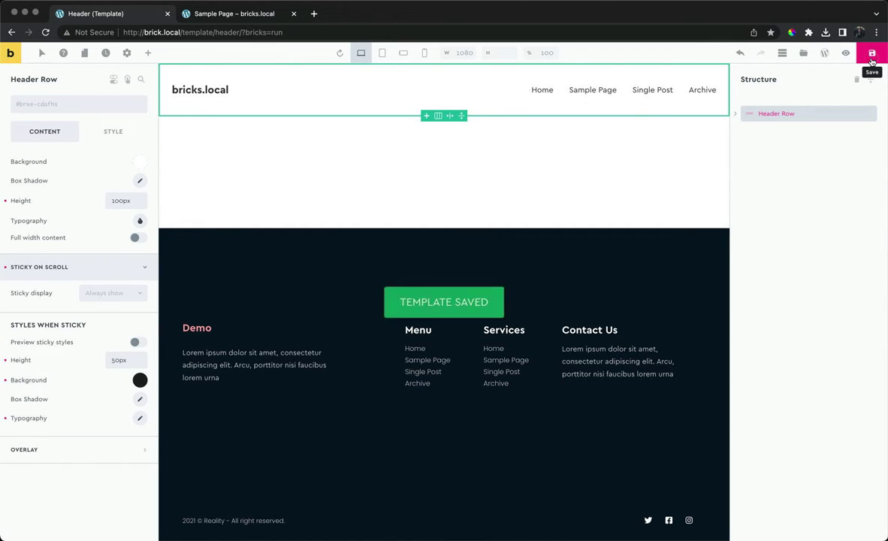
# Reload the live Sample Page and check the restyled sticky header while scrolling down and back up.
pyautogui.click(242, 13)
pyautogui.click(254, 30)
pyautogui.press('Return')
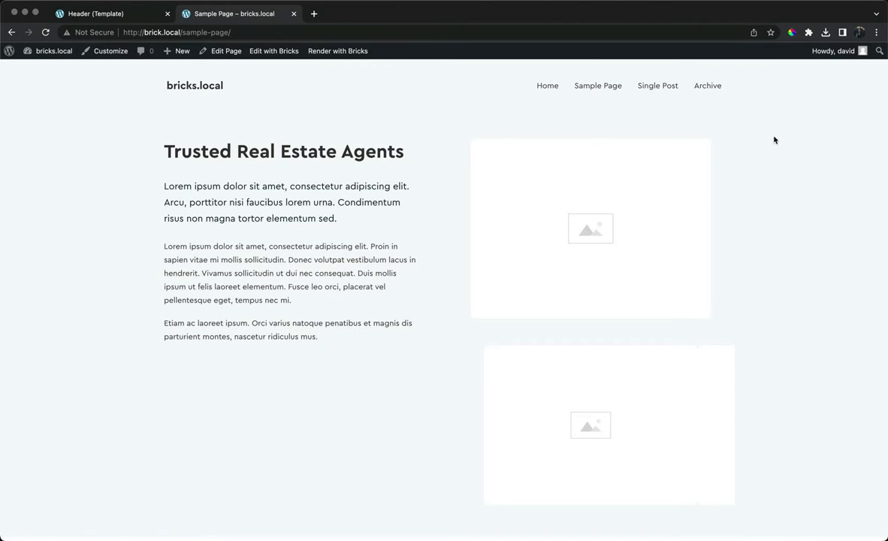
pyautogui.scroll(-5, 774, 140)
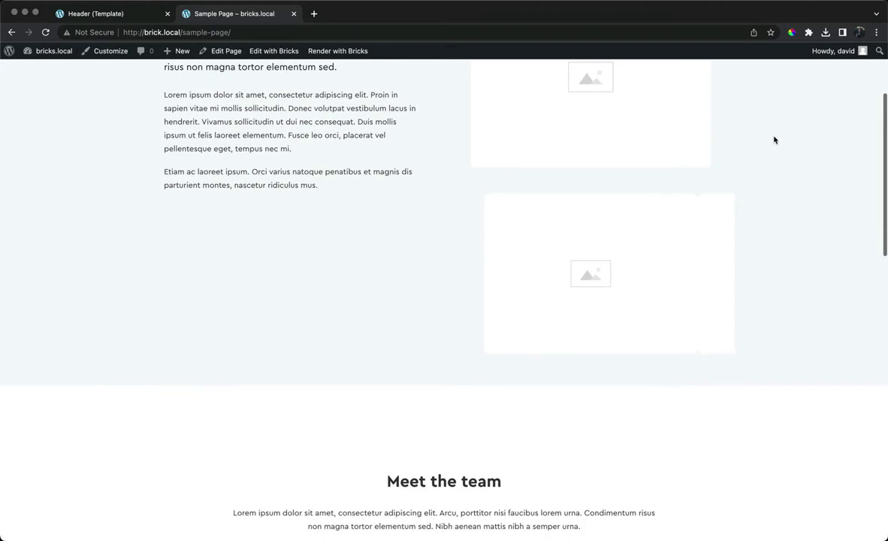
pyautogui.scroll(-8, 774, 139)
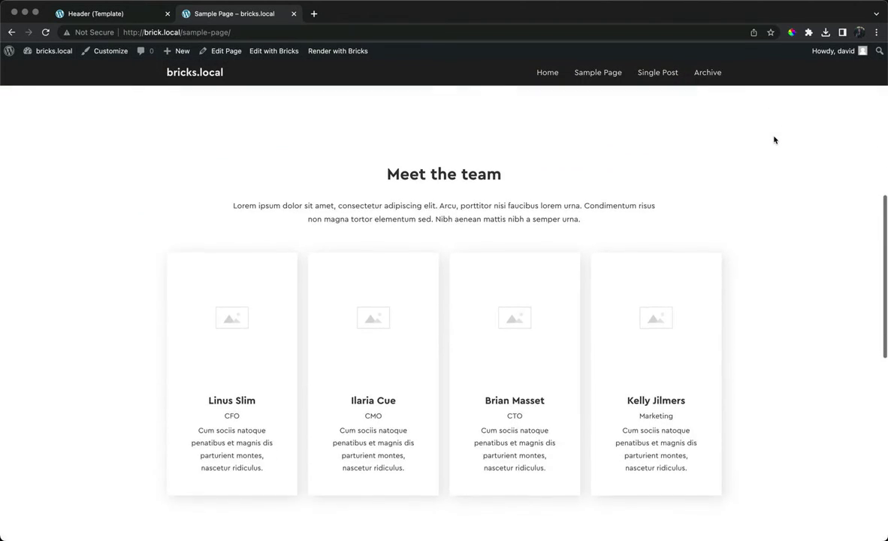
pyautogui.scroll(-4, 775, 139)
pyautogui.scroll(9, 774, 140)
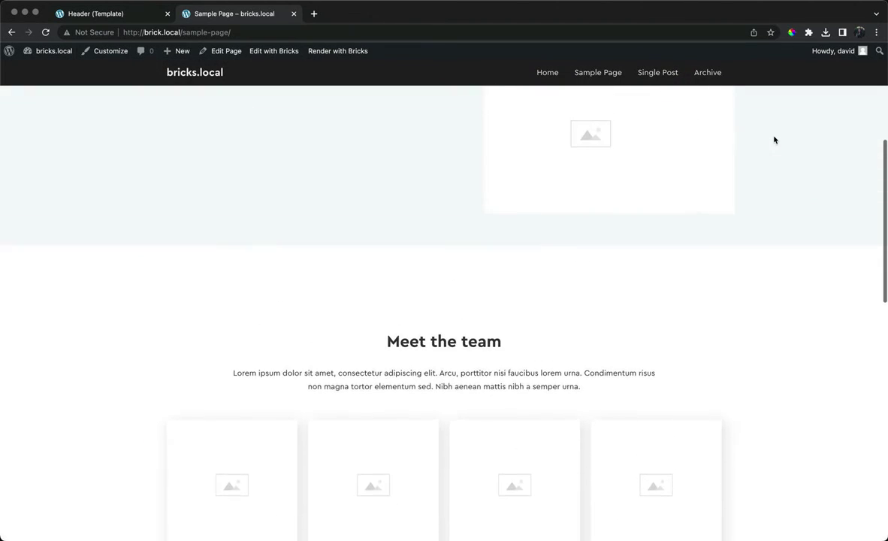
pyautogui.scroll(7, 774, 140)
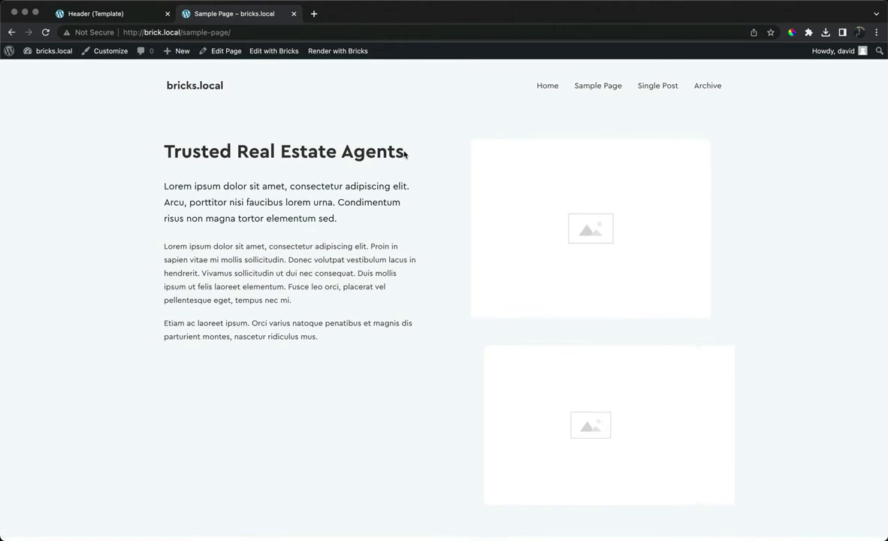
# In the header template's extras, enable hiding the header after scrolling with the Fade effect and an 800 px scroll distance, and save.
pyautogui.click(115, 17)
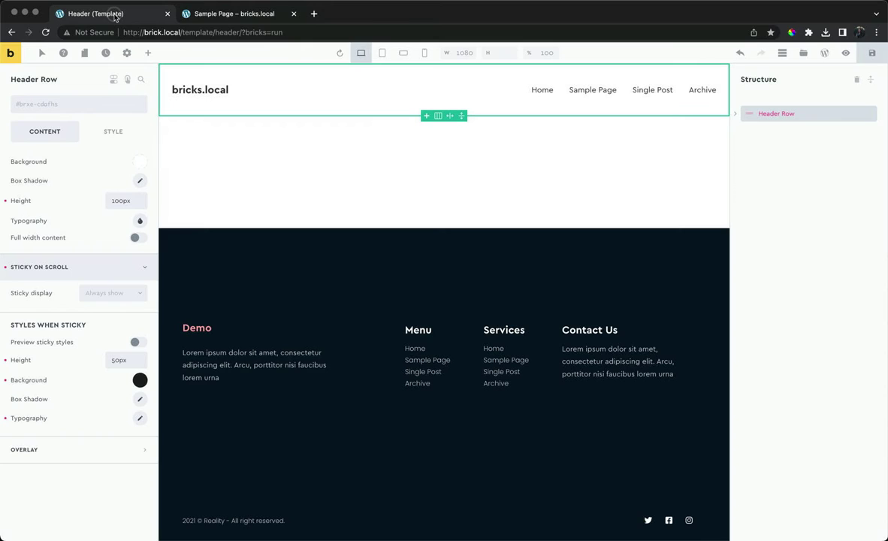
pyautogui.click(125, 54)
pyautogui.click(87, 161)
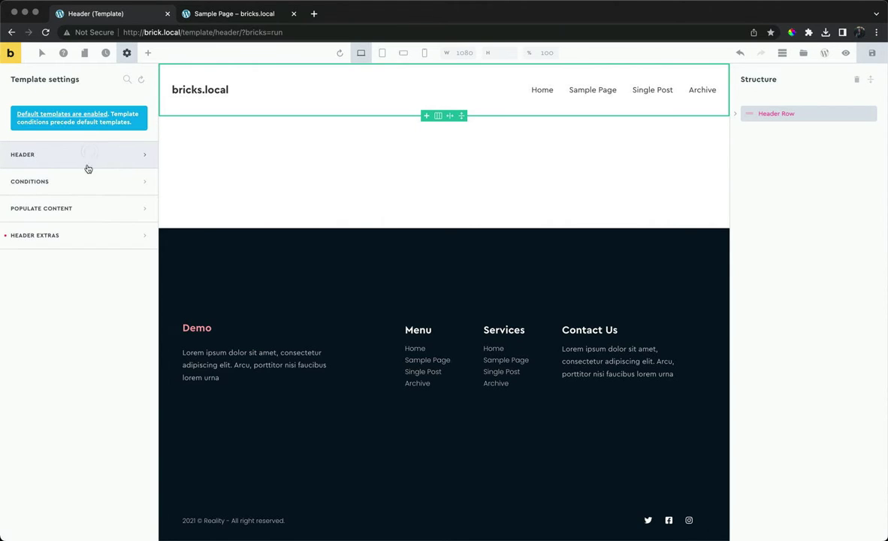
pyautogui.click(80, 234)
pyautogui.scroll(-3, 90, 292)
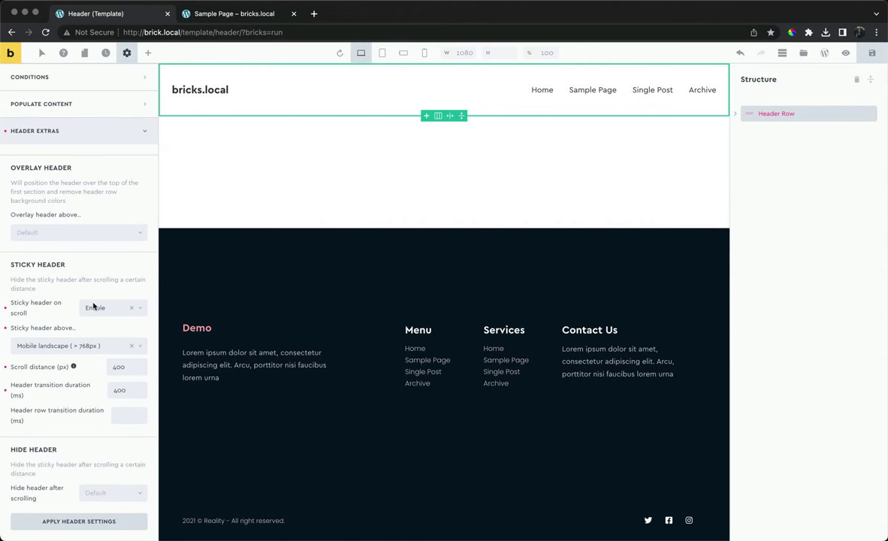
pyautogui.click(117, 494)
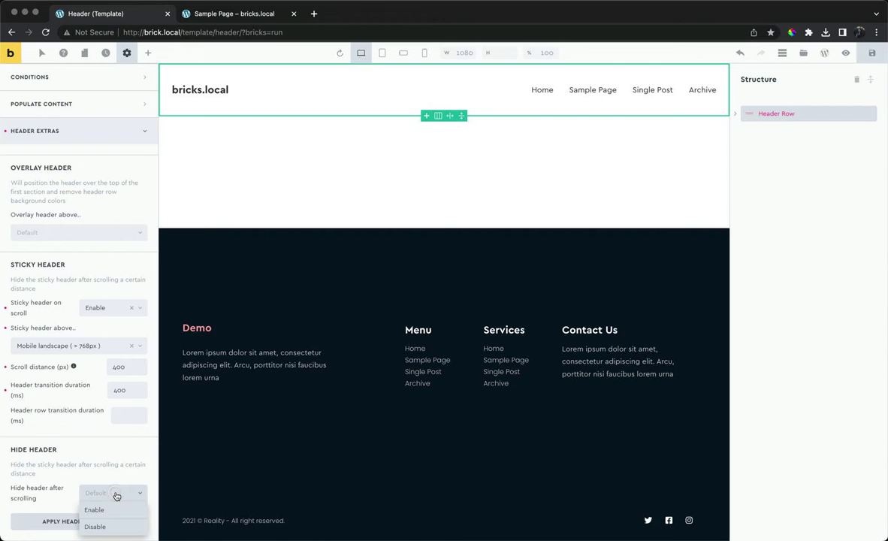
pyautogui.click(115, 511)
pyautogui.scroll(-2, 121, 419)
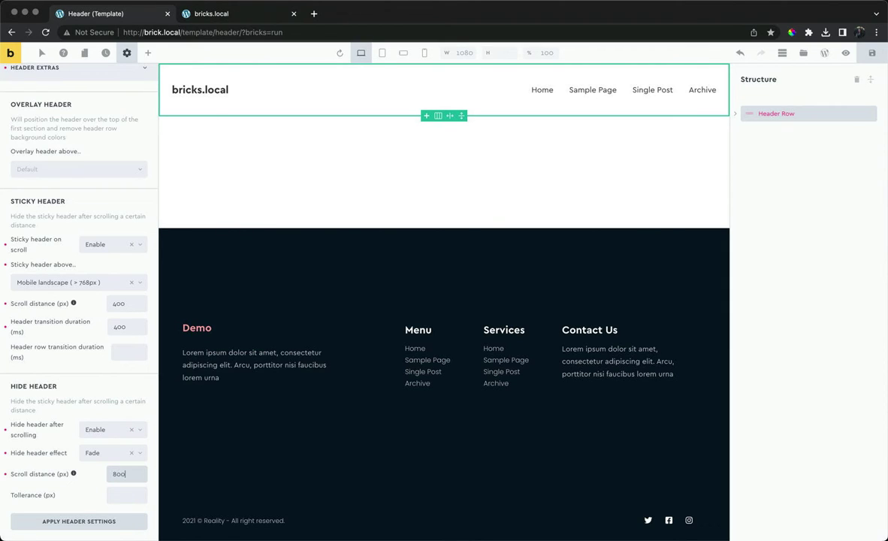
pyautogui.click(868, 54)
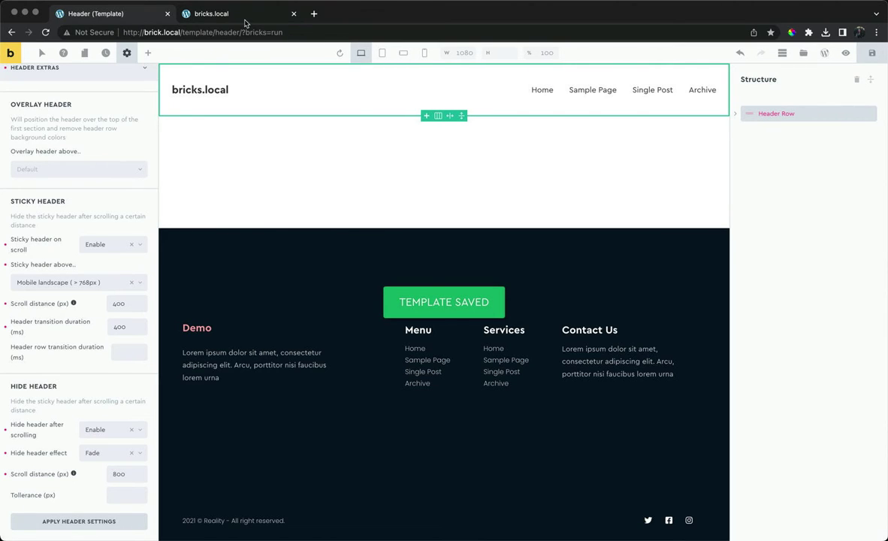
# Reload the live home page and check how the sticky header fades out and back in while scrolling down and up.
pyautogui.click(241, 15)
pyautogui.click(241, 28)
pyautogui.press('Return')
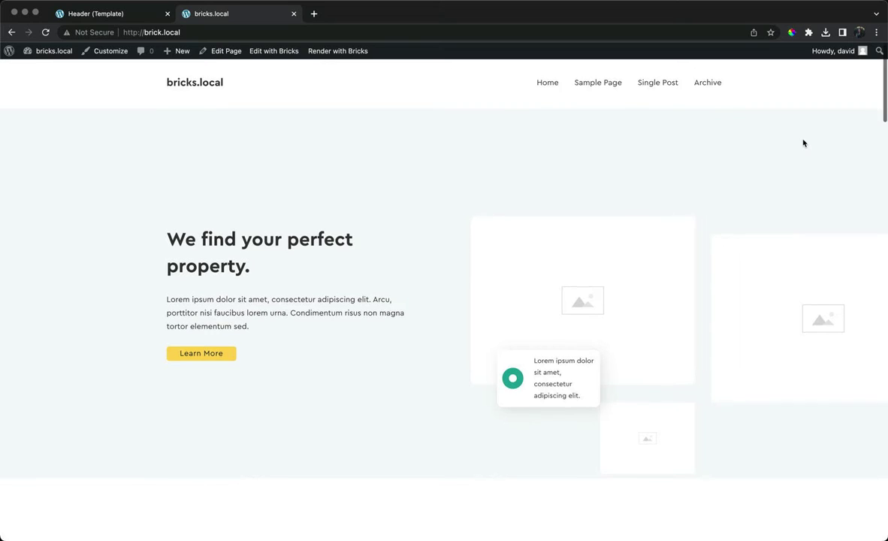
pyautogui.scroll(-2, 803, 143)
pyautogui.scroll(-6, 803, 143)
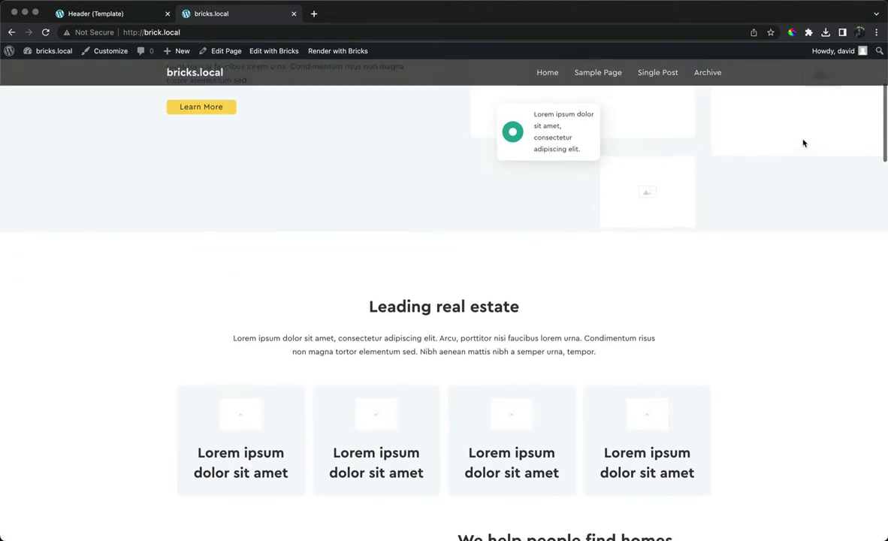
pyautogui.scroll(-7, 802, 143)
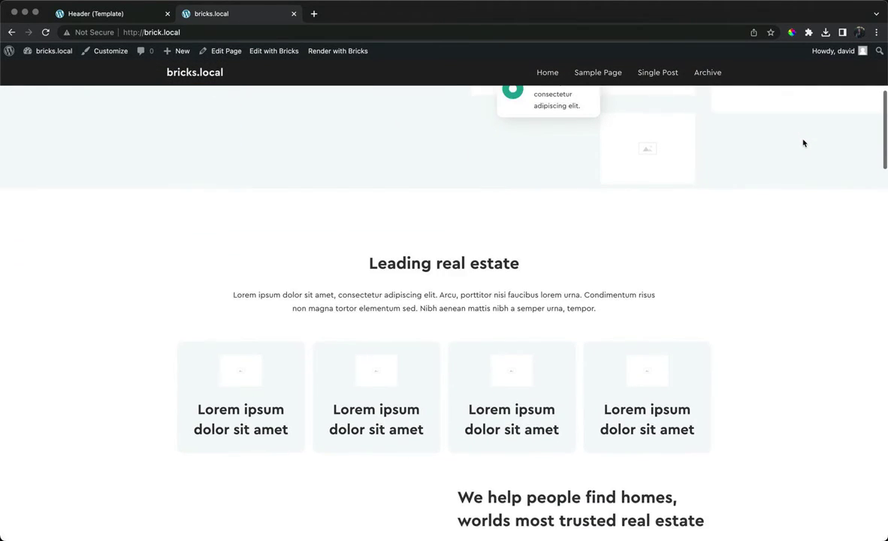
pyautogui.scroll(1, 803, 143)
pyautogui.scroll(3, 803, 142)
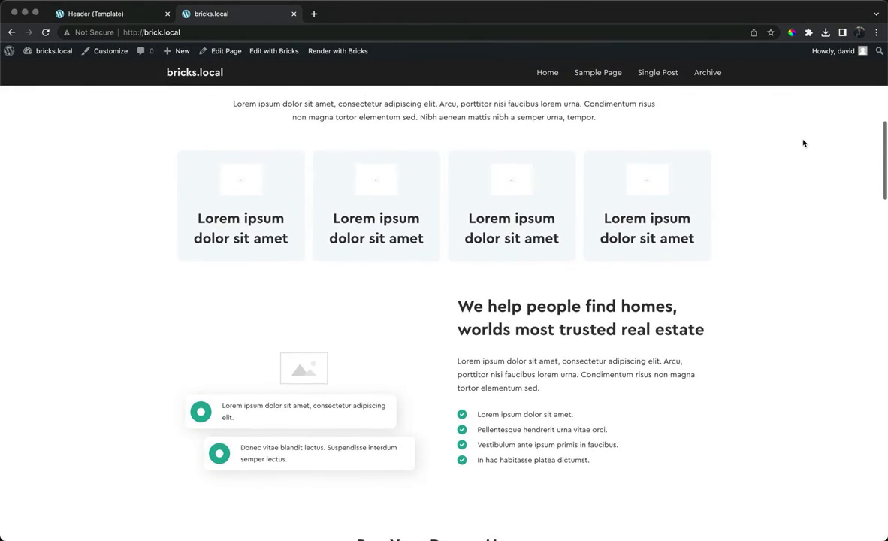
pyautogui.scroll(-6, 803, 143)
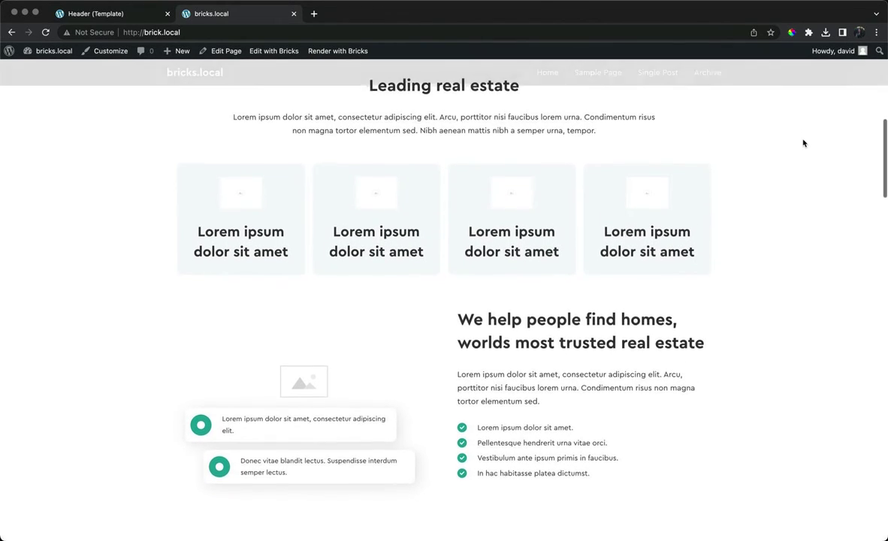
pyautogui.scroll(1, 803, 143)
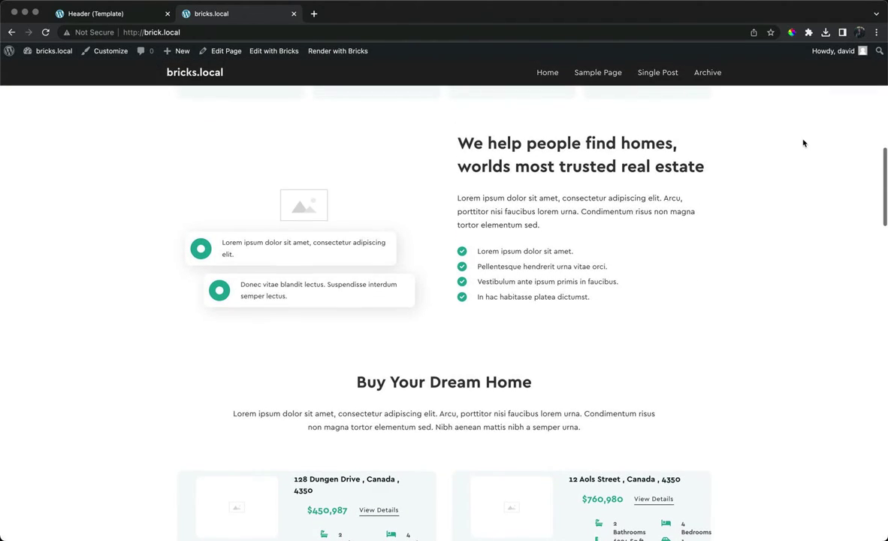
pyautogui.scroll(6, 803, 143)
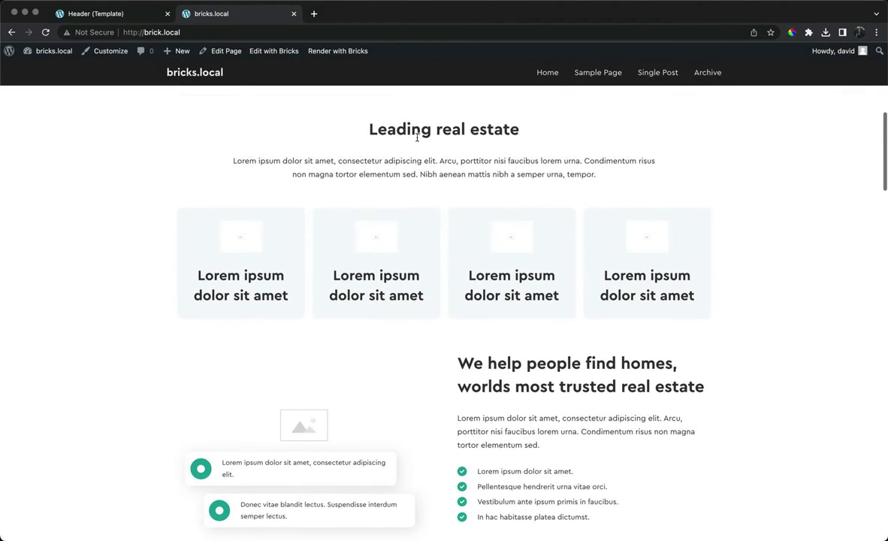
# Back in the header template, change the hide header effect to Slide up and save the template.
pyautogui.click(125, 9)
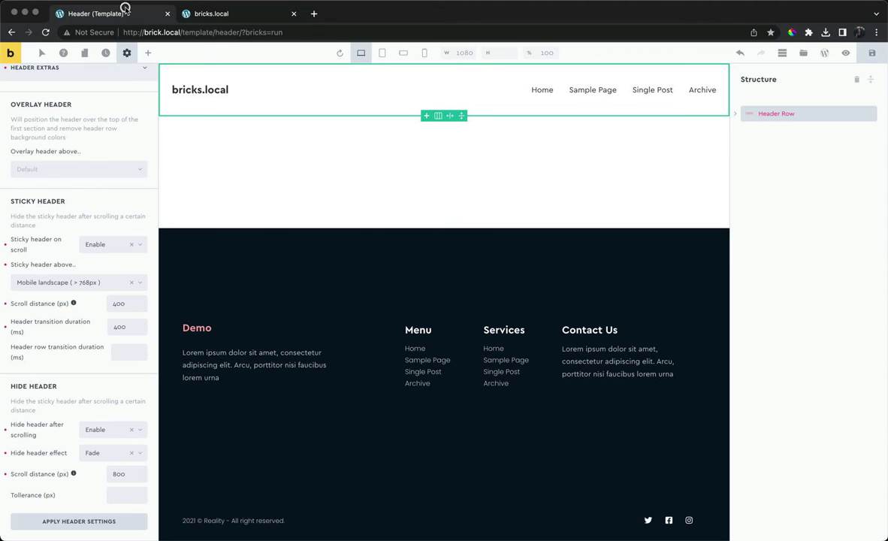
pyautogui.click(108, 449)
pyautogui.click(108, 485)
pyautogui.click(872, 52)
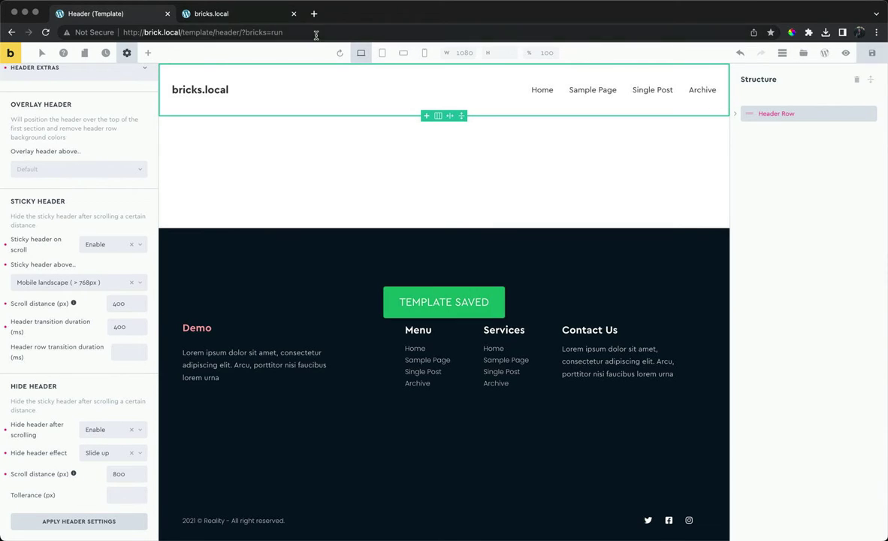
# Reload the live home page and check the header's slide-up effect while scrolling down and back to the page start.
pyautogui.click(248, 15)
pyautogui.click(248, 31)
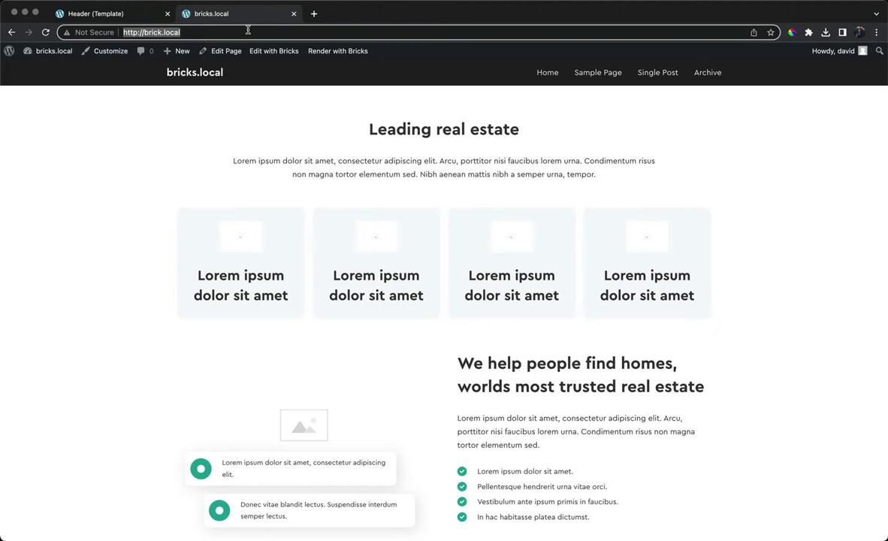
pyautogui.press('Return')
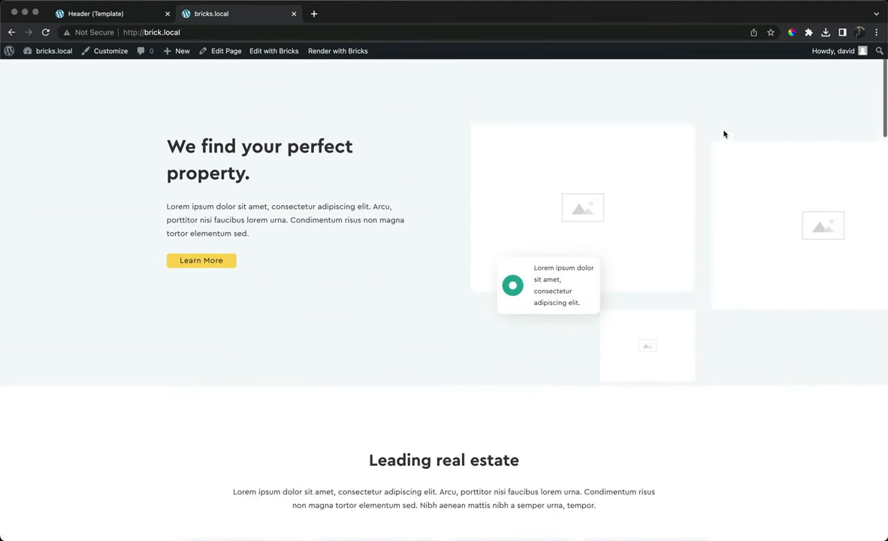
pyautogui.scroll(-4, 754, 131)
pyautogui.scroll(-4, 754, 131)
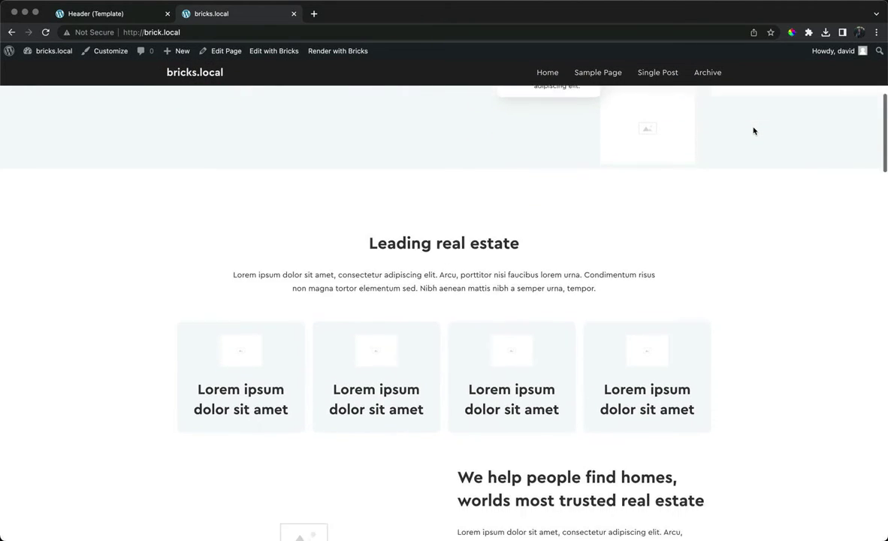
pyautogui.scroll(-4, 753, 131)
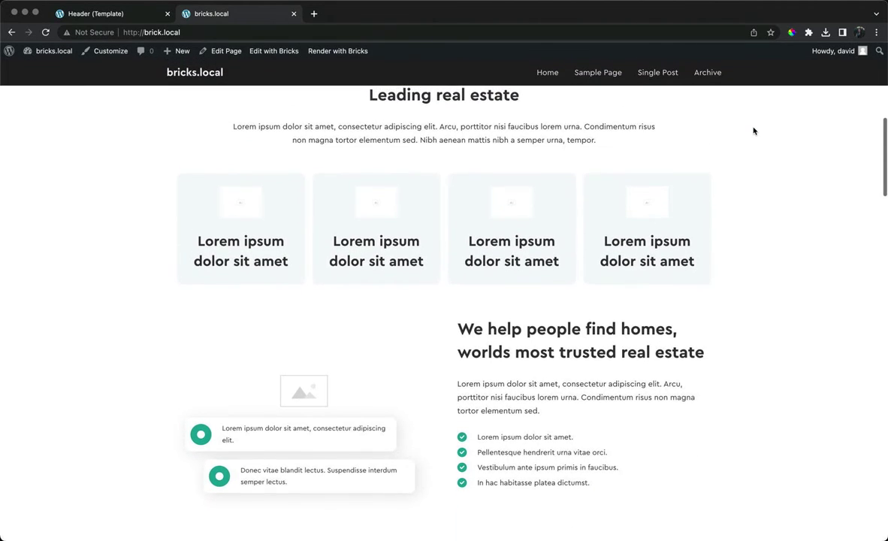
pyautogui.scroll(-10, 753, 130)
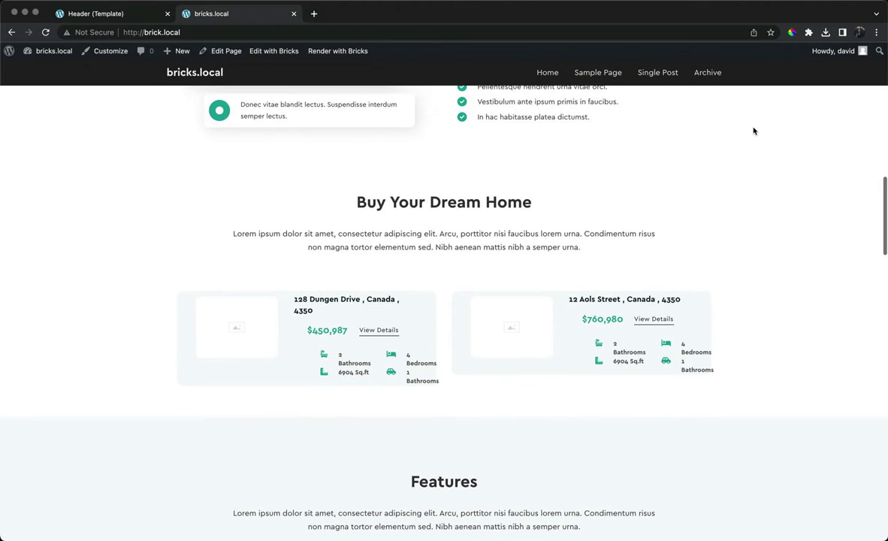
pyautogui.scroll(1, 754, 131)
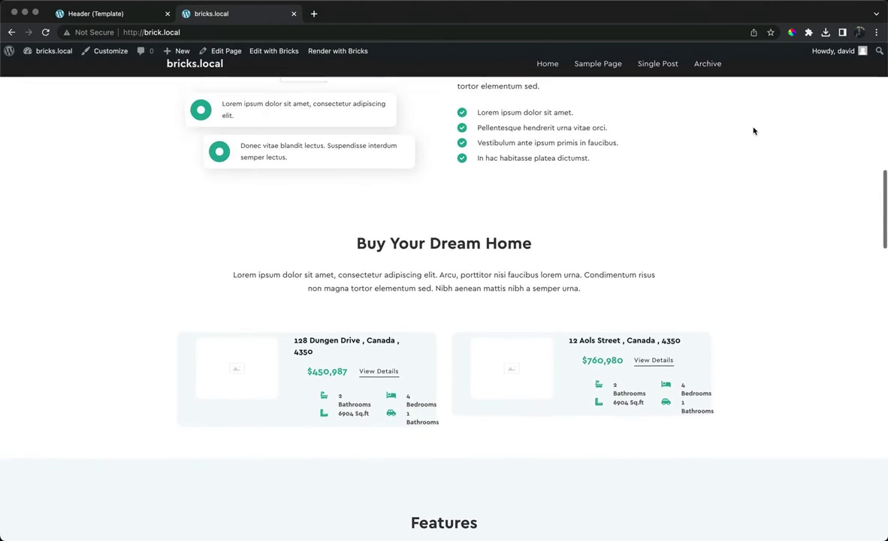
pyautogui.scroll(20, 754, 130)
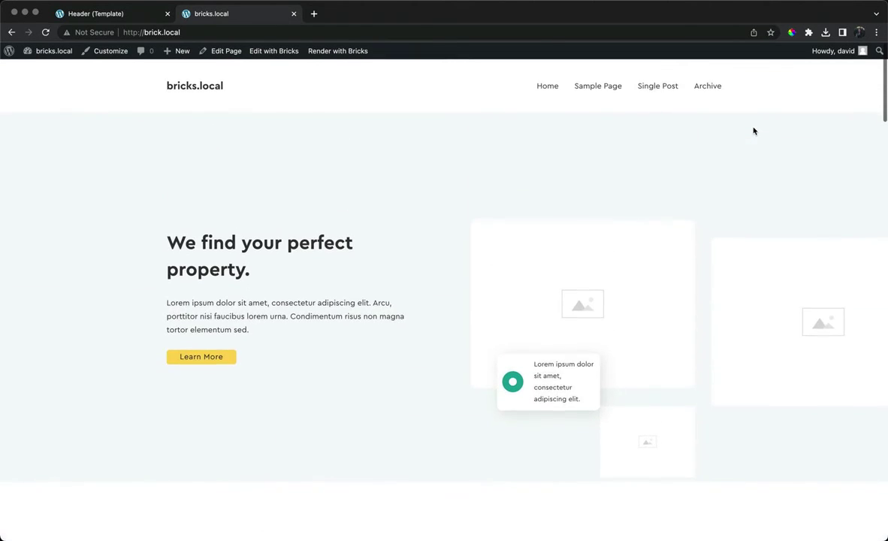
# Return to the header template and duplicate the Header Row.
pyautogui.click(118, 10)
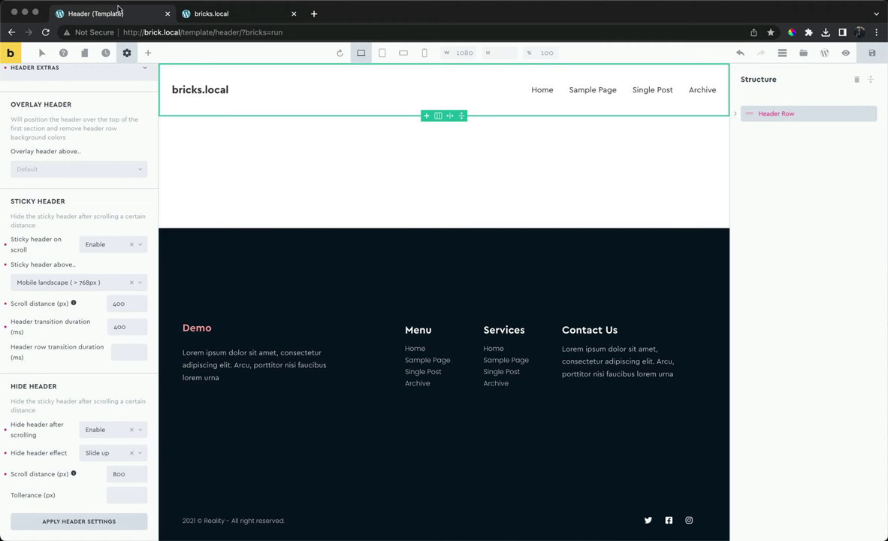
pyautogui.click(752, 114)
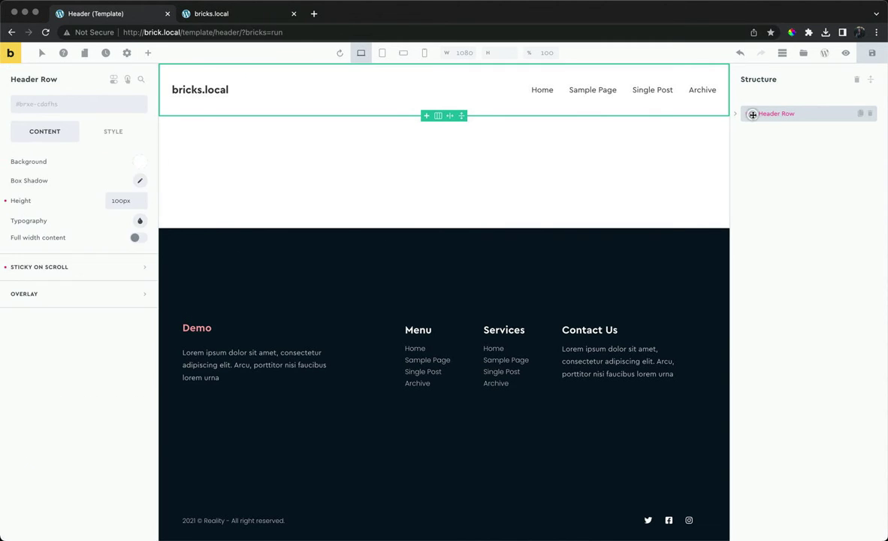
pyautogui.click(859, 114)
pyautogui.click(755, 134)
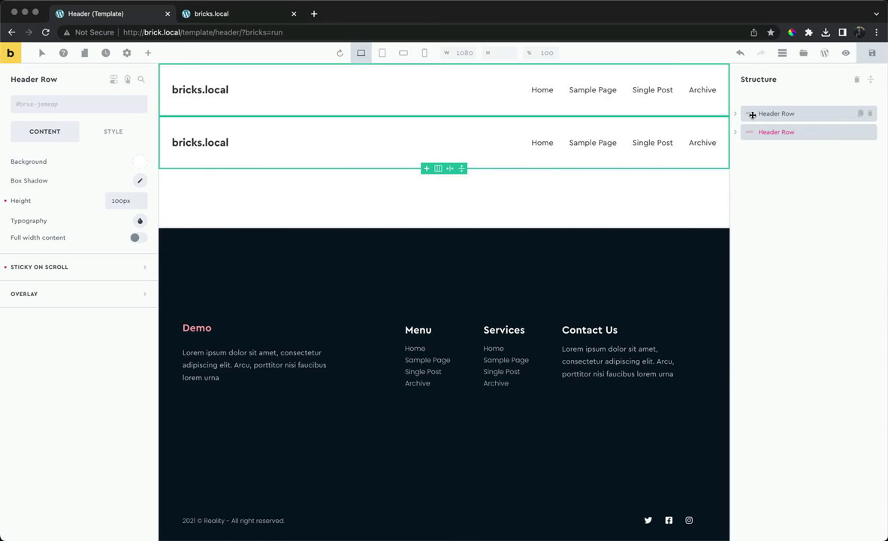
# Delete the Logo from the first Header Row and align its Header wrap contents to the center of the main axis.
pyautogui.click(752, 114)
pyautogui.click(735, 113)
pyautogui.click(740, 133)
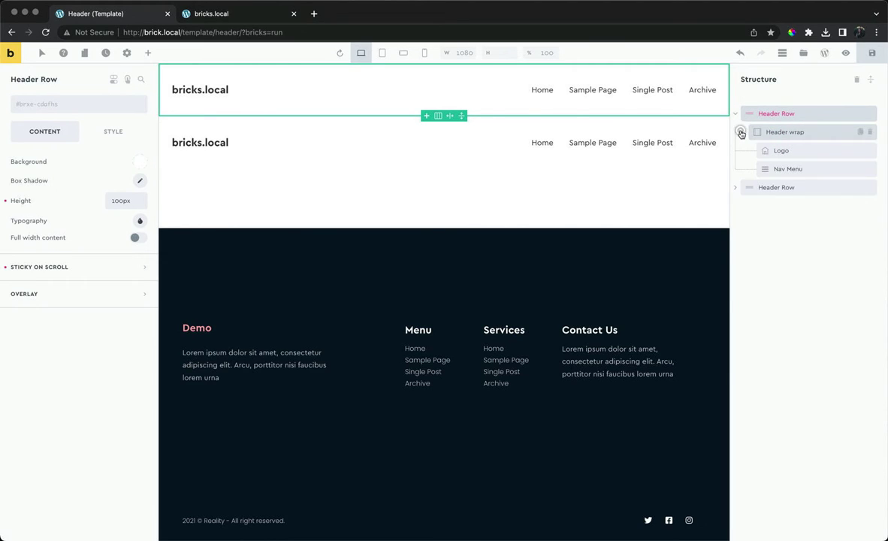
pyautogui.click(869, 151)
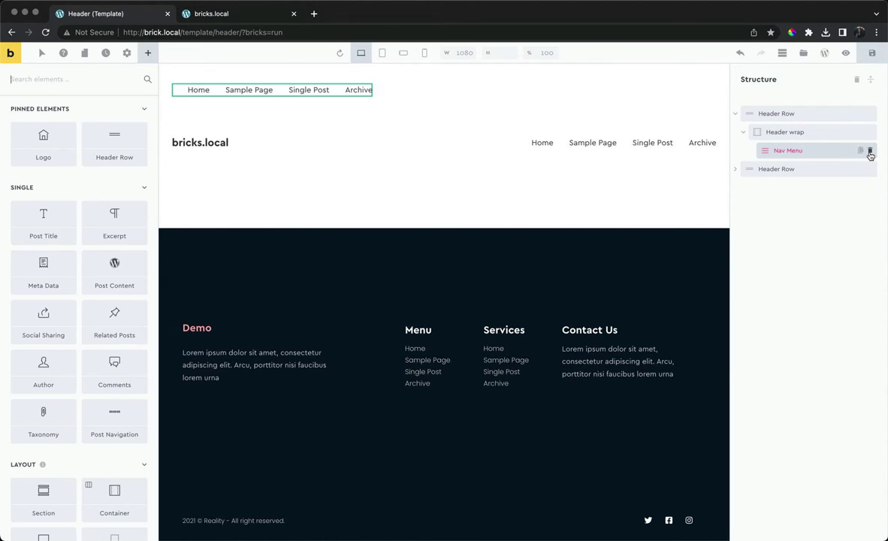
pyautogui.click(824, 136)
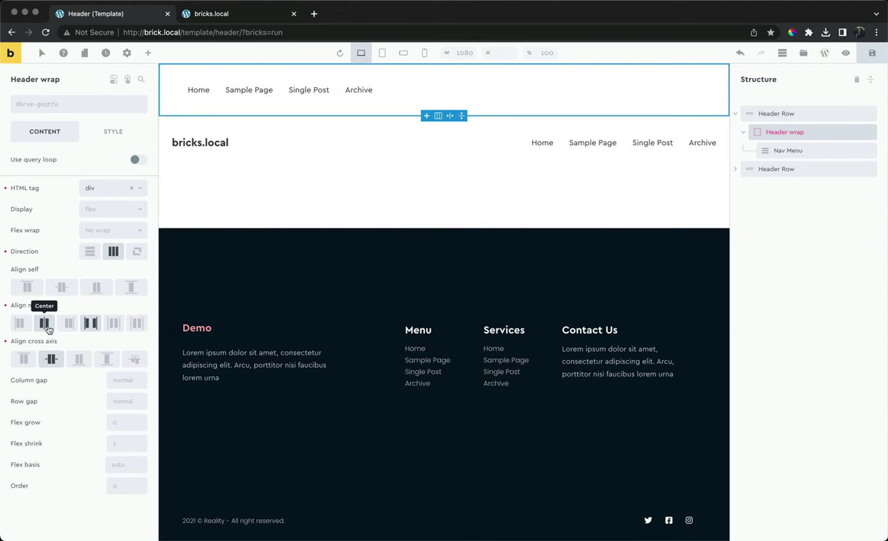
pyautogui.click(44, 323)
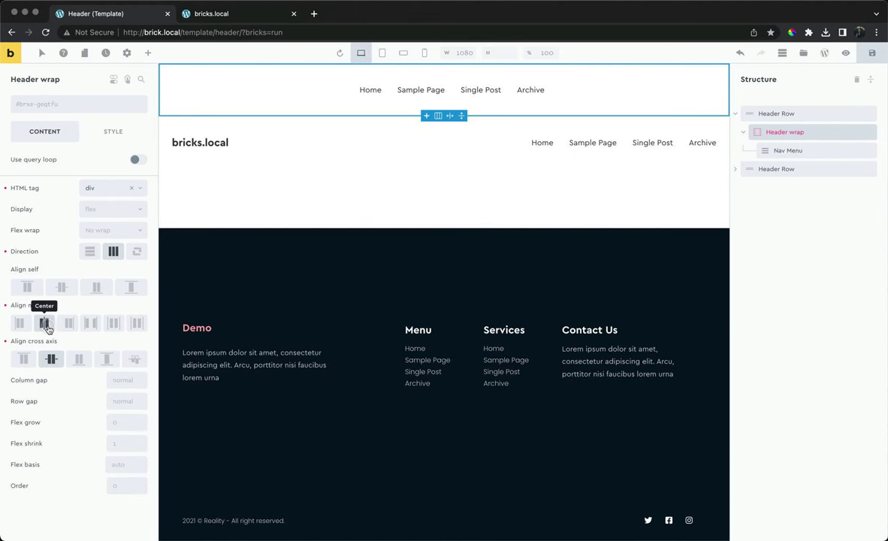
# Preview the first Header Row's sticky styles briefly and set its sticky display to only show in sticky header.
pyautogui.click(736, 114)
pyautogui.click(739, 114)
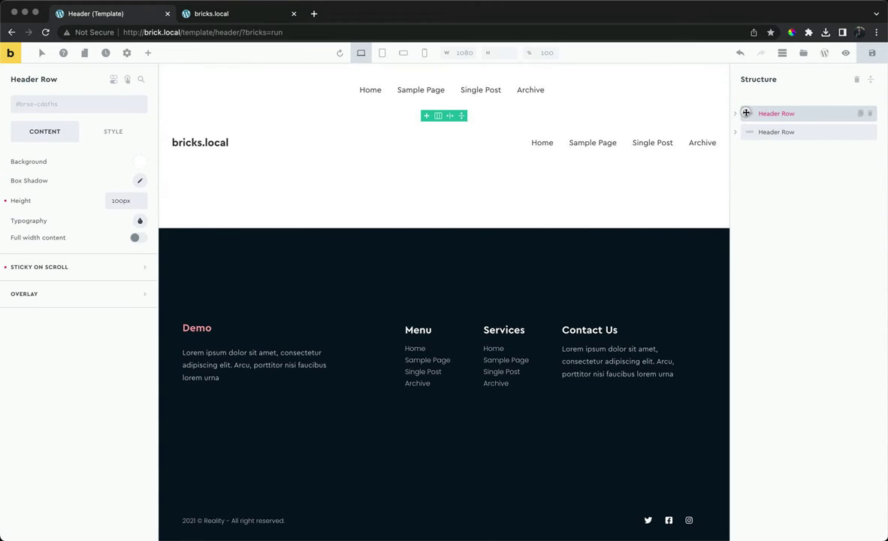
pyautogui.click(121, 266)
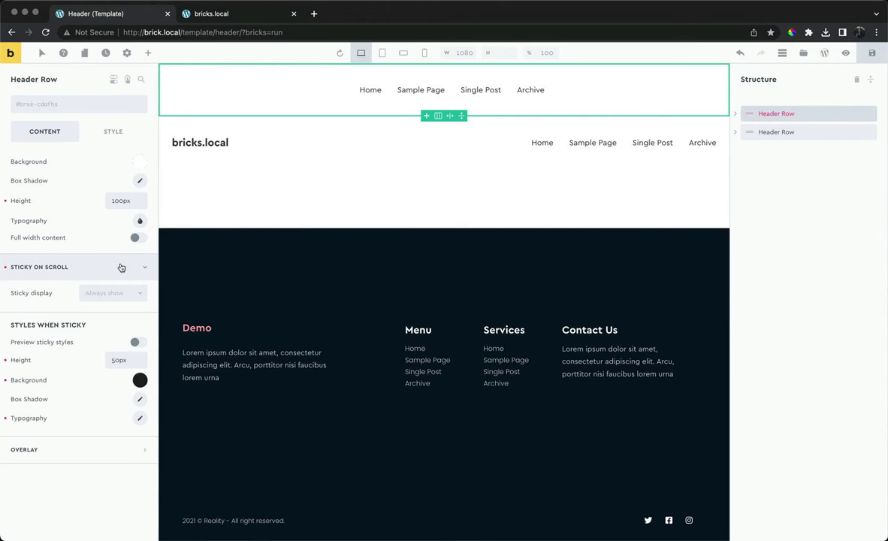
pyautogui.click(136, 342)
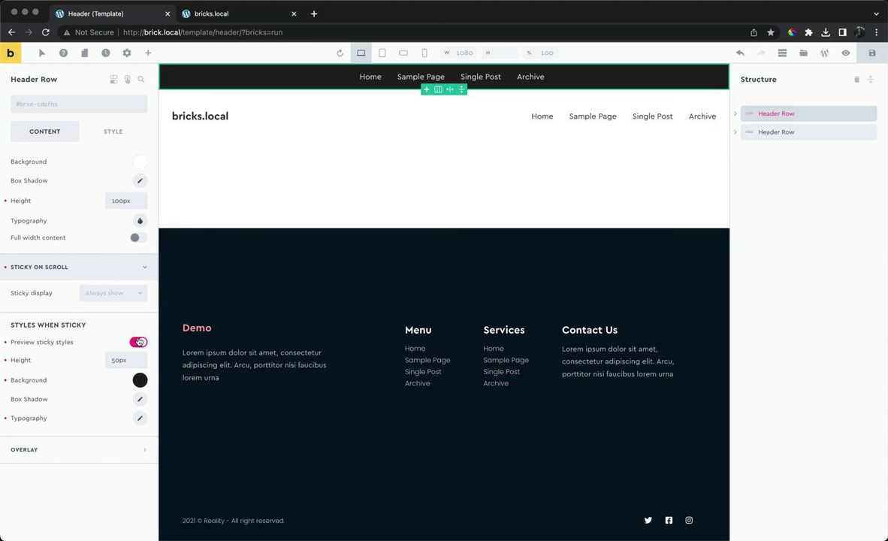
pyautogui.click(138, 342)
pyautogui.click(130, 298)
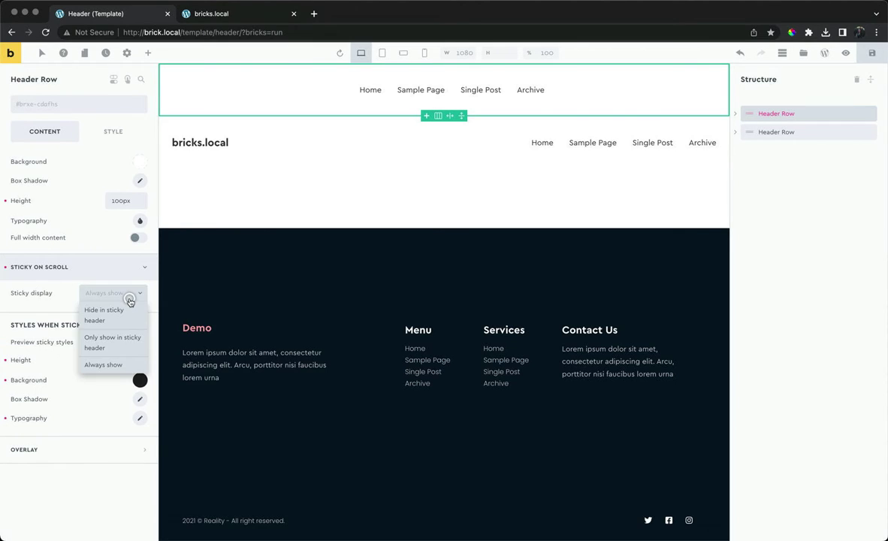
pyautogui.click(118, 344)
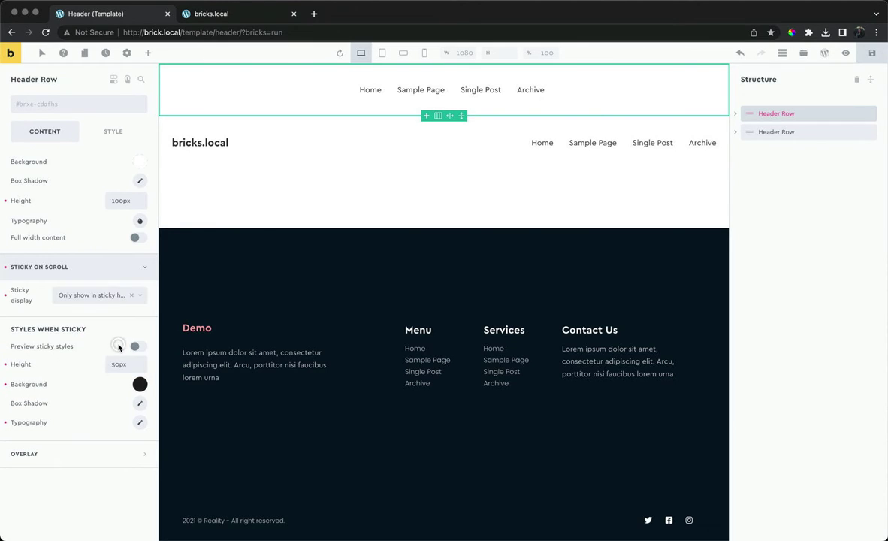
# Set the sticky display of the second Header Row, the one with the logo, to hide in sticky header.
pyautogui.click(745, 133)
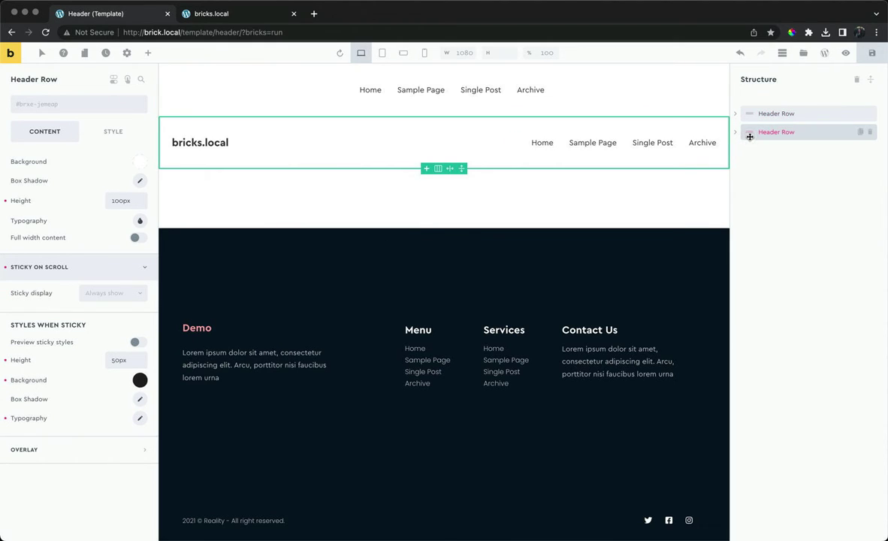
pyautogui.click(115, 295)
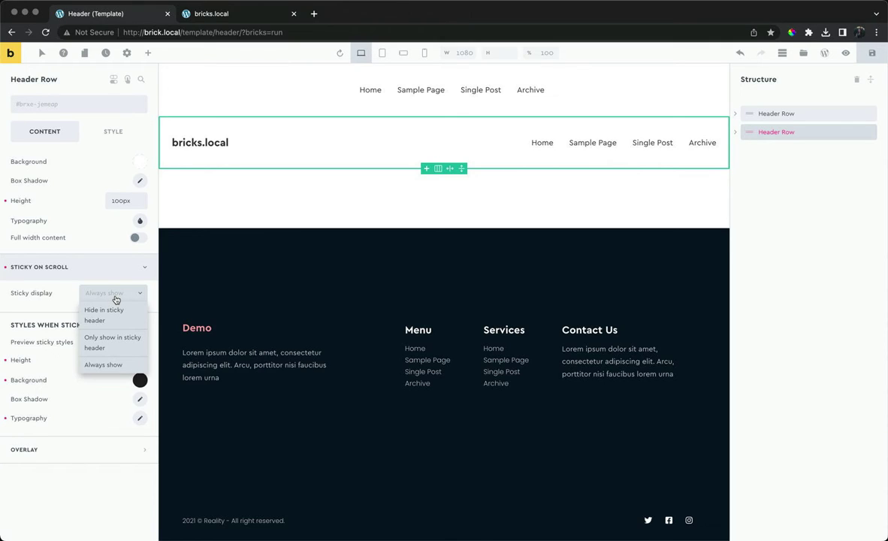
pyautogui.click(115, 314)
# Clear the second Header Row's sticky height, background and typography styles and save the template.
pyautogui.click(6, 362)
pyautogui.click(5, 380)
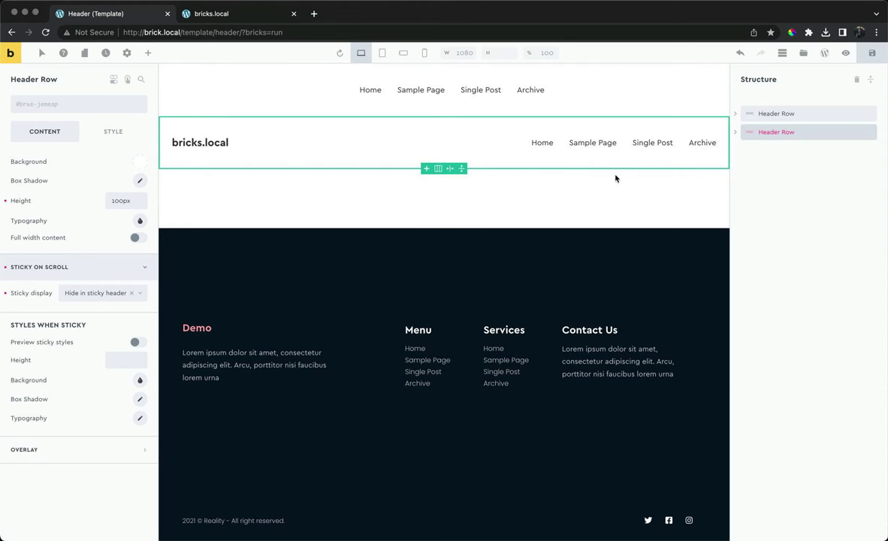
pyautogui.click(872, 55)
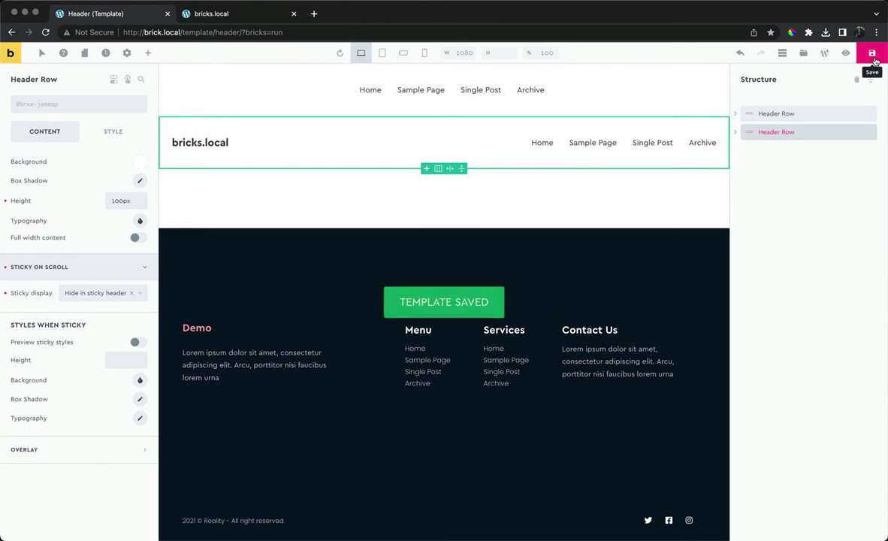
# Reload the live home page and check how the two header rows swap while scrolling down and back to the page start.
pyautogui.click(233, 14)
pyautogui.click(228, 31)
pyautogui.press('Return')
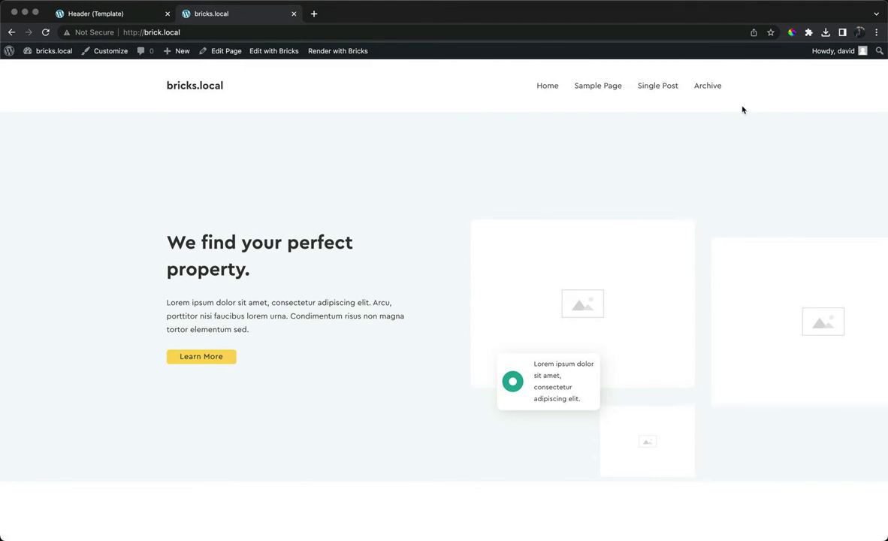
pyautogui.scroll(-5, 742, 109)
pyautogui.scroll(-5, 753, 161)
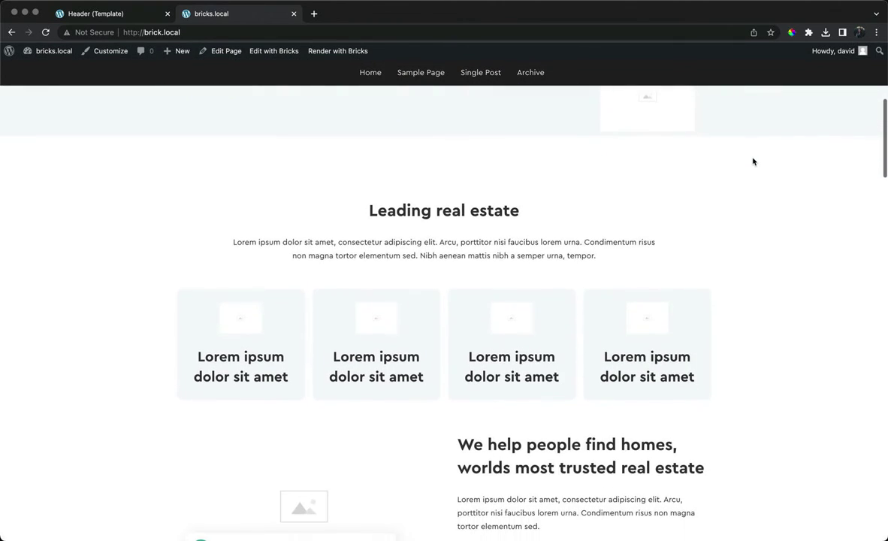
pyautogui.scroll(-1, 753, 161)
pyautogui.scroll(-5, 753, 161)
pyautogui.scroll(-1, 752, 161)
pyautogui.scroll(2, 753, 161)
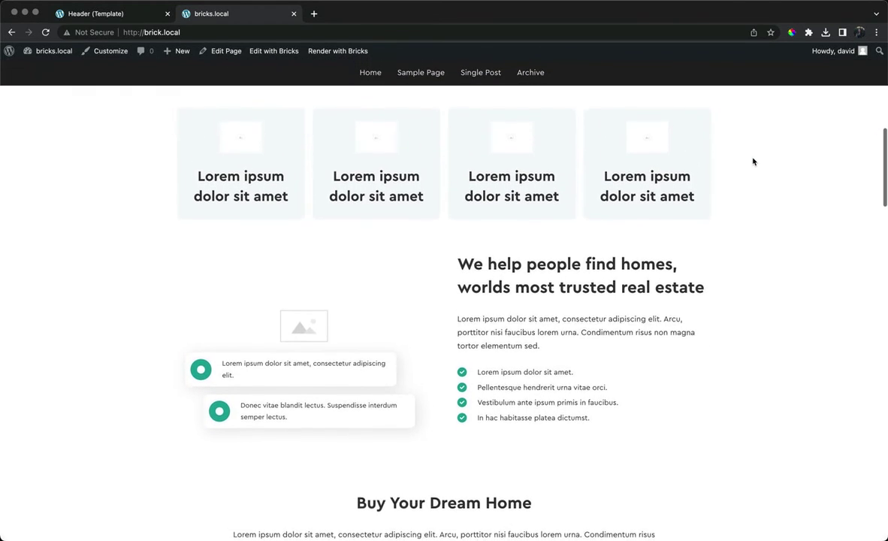
pyautogui.scroll(10, 752, 161)
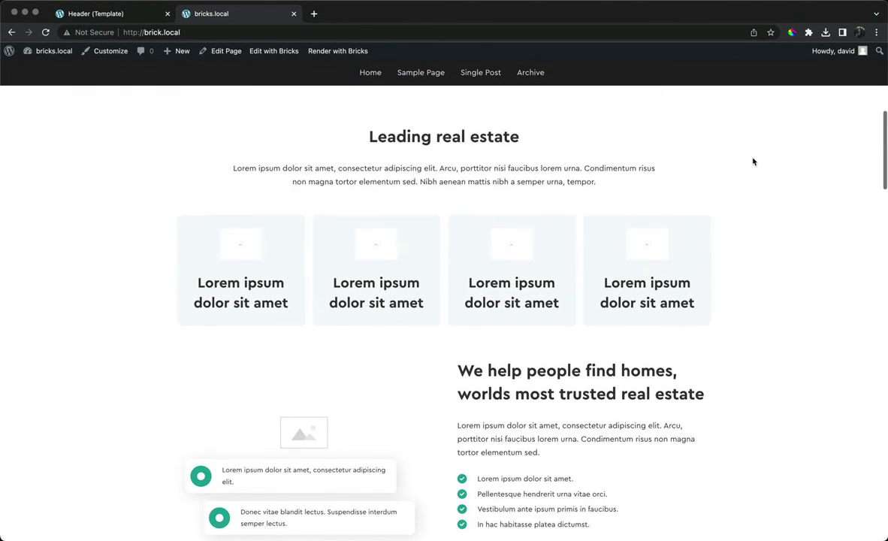
pyautogui.scroll(4, 753, 161)
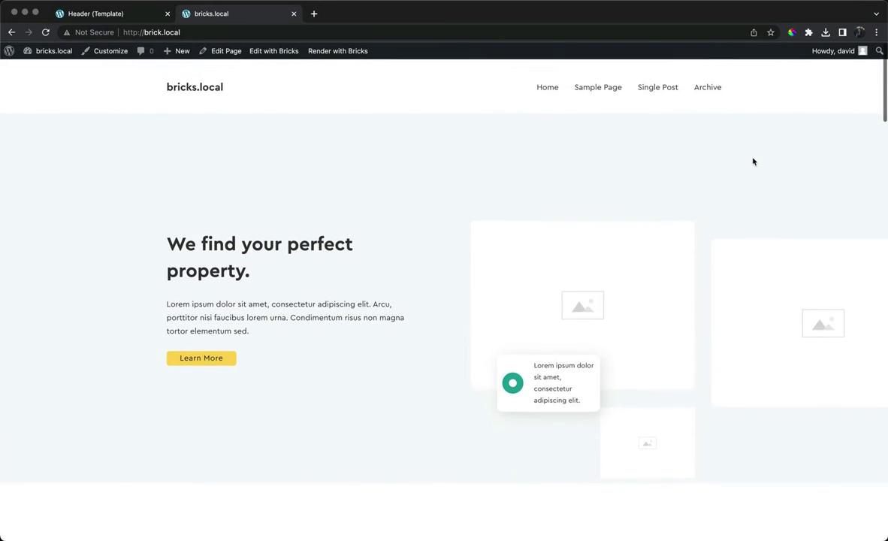
# In the header template, replace the first Header Row with a Header notification bar placed above the remaining row.
pyautogui.click(142, 14)
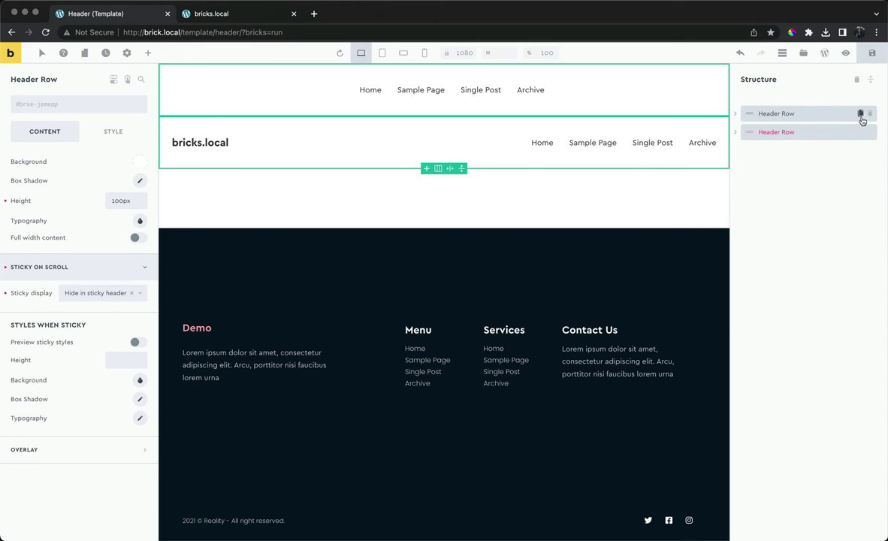
pyautogui.click(860, 114)
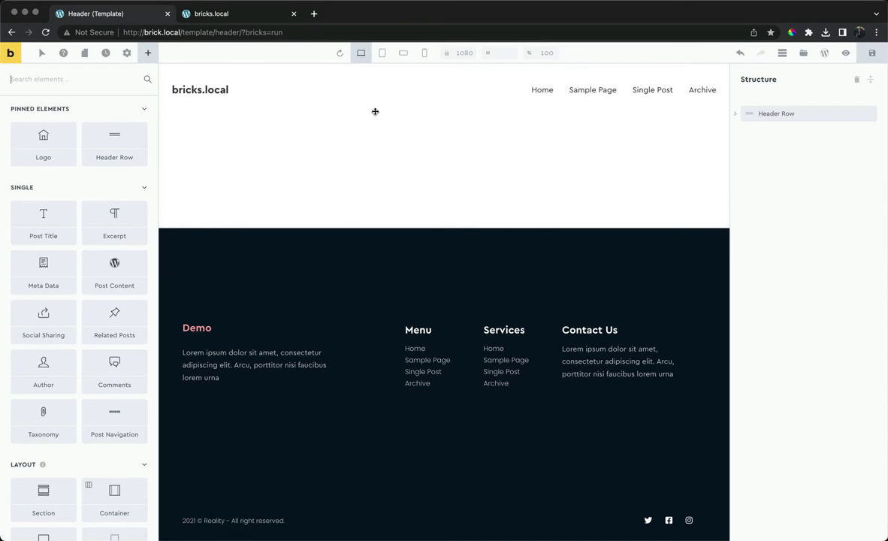
pyautogui.write('not')
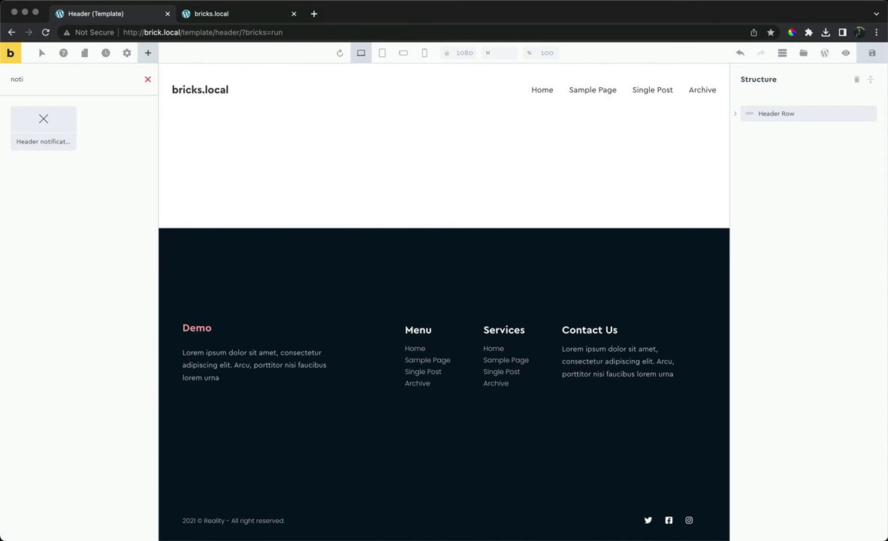
pyautogui.write('i')
pyautogui.click(47, 120)
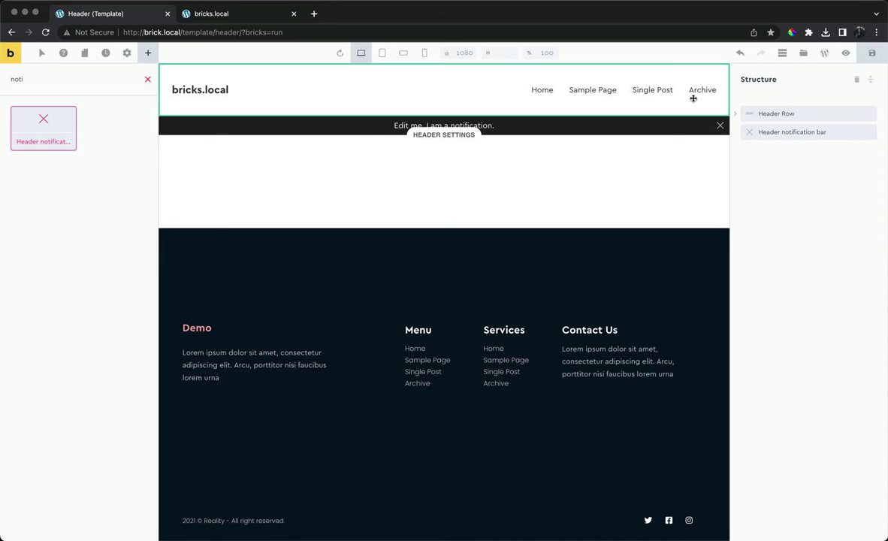
pyautogui.moveTo(759, 131); pyautogui.dragTo(755, 109)
# Set the Header notification bar's sticky display to only show in sticky header and save the template.
pyautogui.click(771, 112)
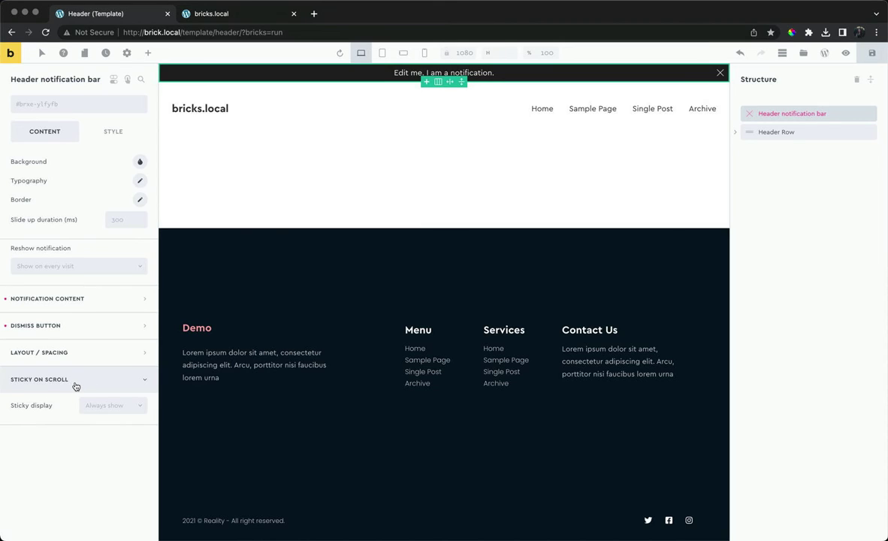
pyautogui.click(107, 403)
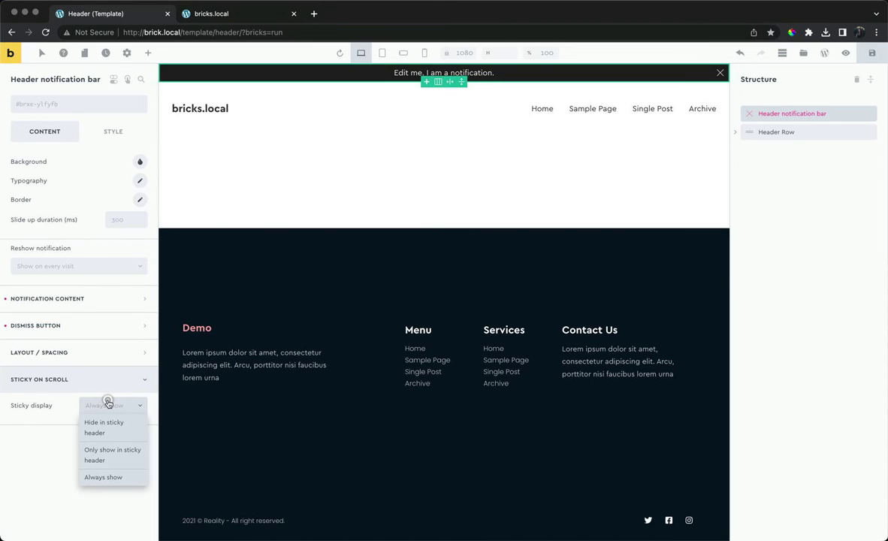
pyautogui.click(113, 455)
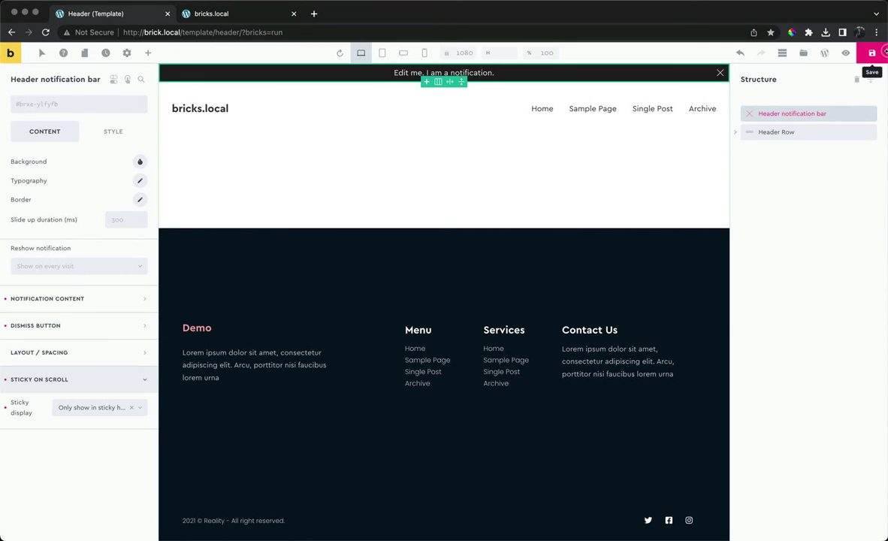
pyautogui.click(883, 51)
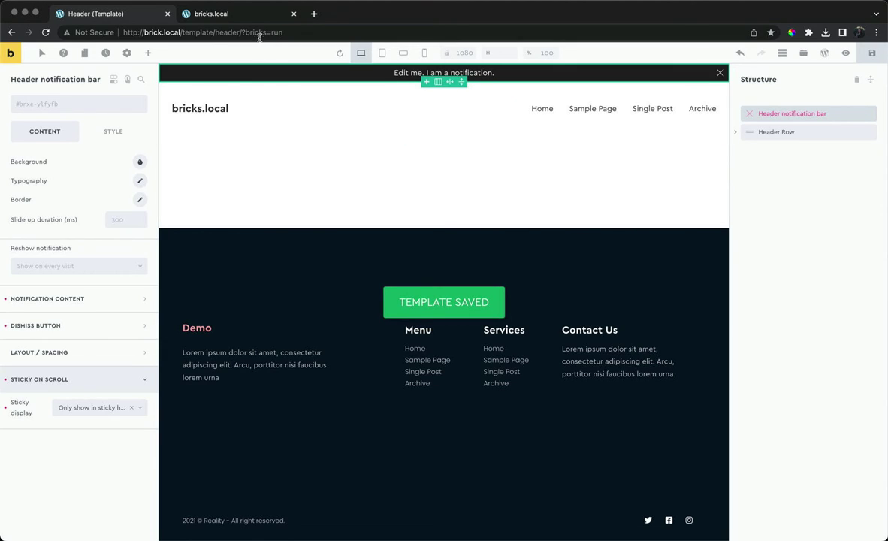
# Reload the live home page, check and dismiss the notification bar while scrolling, and open the Sample Page.
pyautogui.click(250, 13)
pyautogui.click(248, 29)
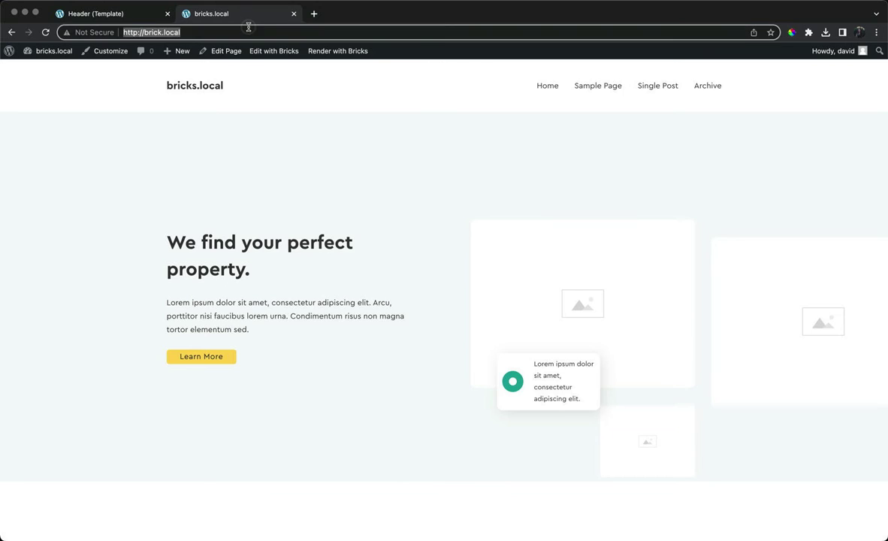
pyautogui.press('Return')
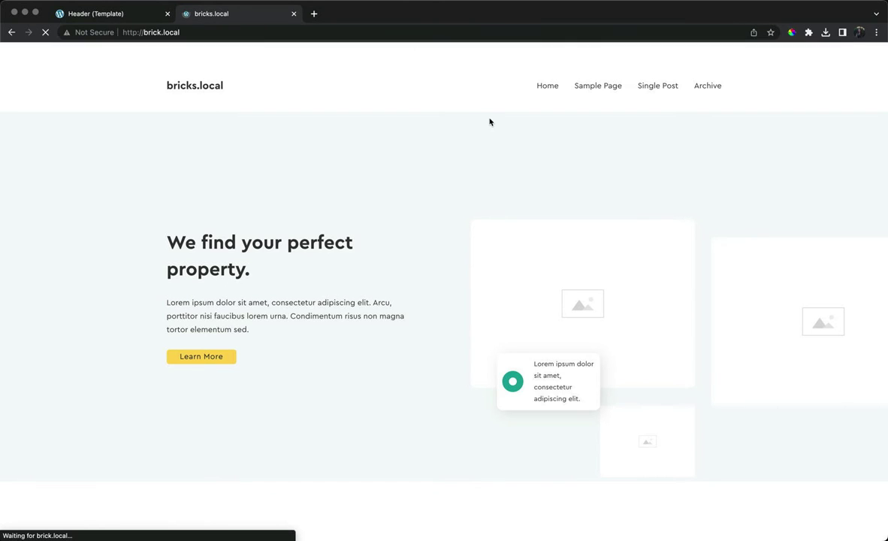
pyautogui.scroll(-5, 761, 127)
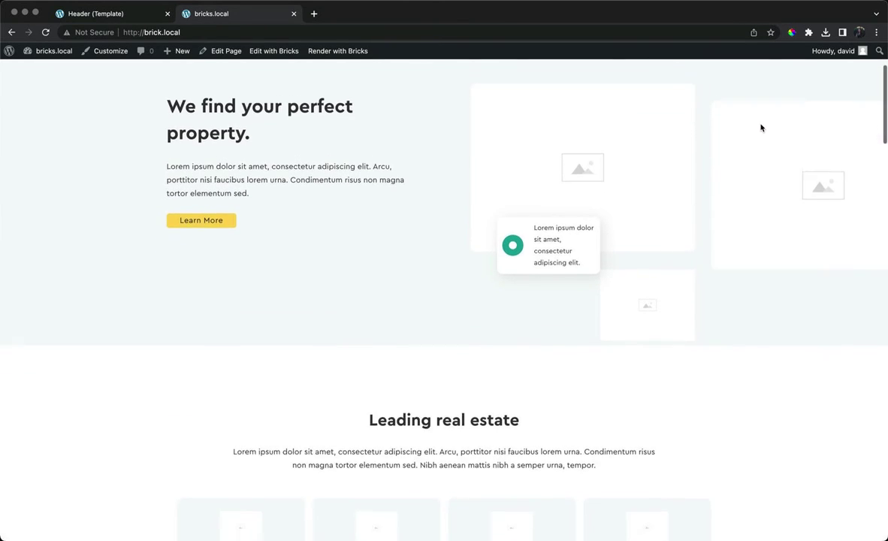
pyautogui.scroll(-4, 761, 128)
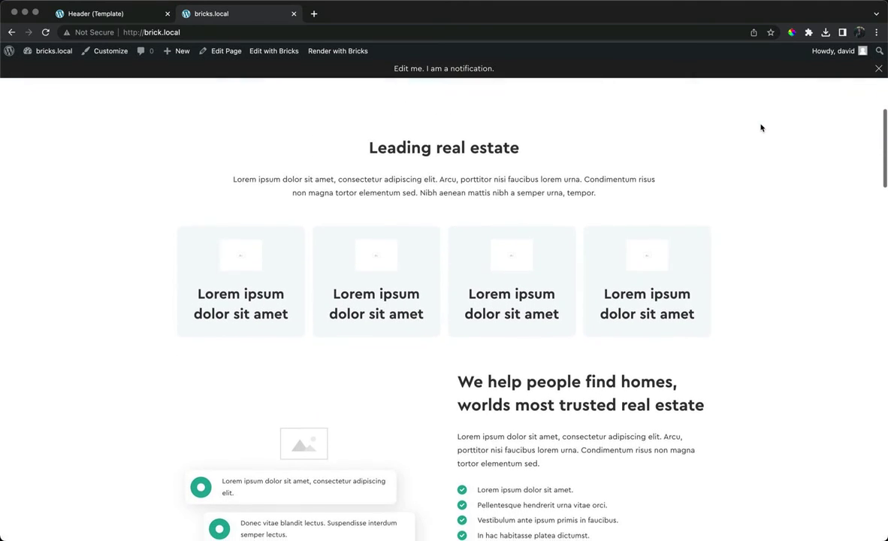
pyautogui.scroll(1, 761, 128)
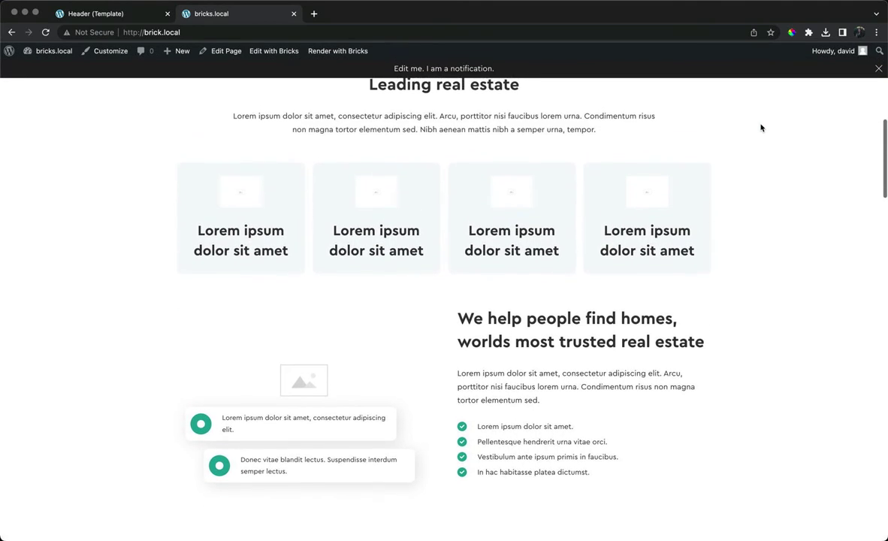
pyautogui.scroll(1, 787, 133)
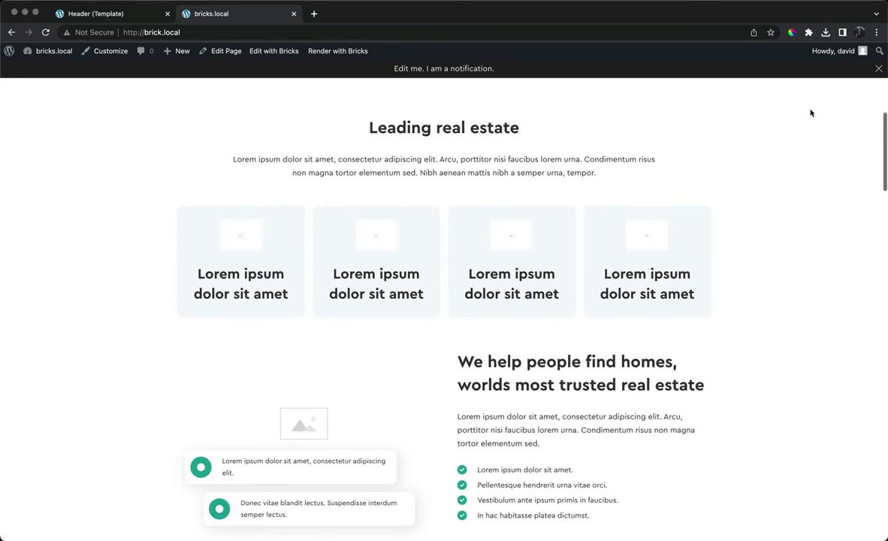
pyautogui.click(877, 69)
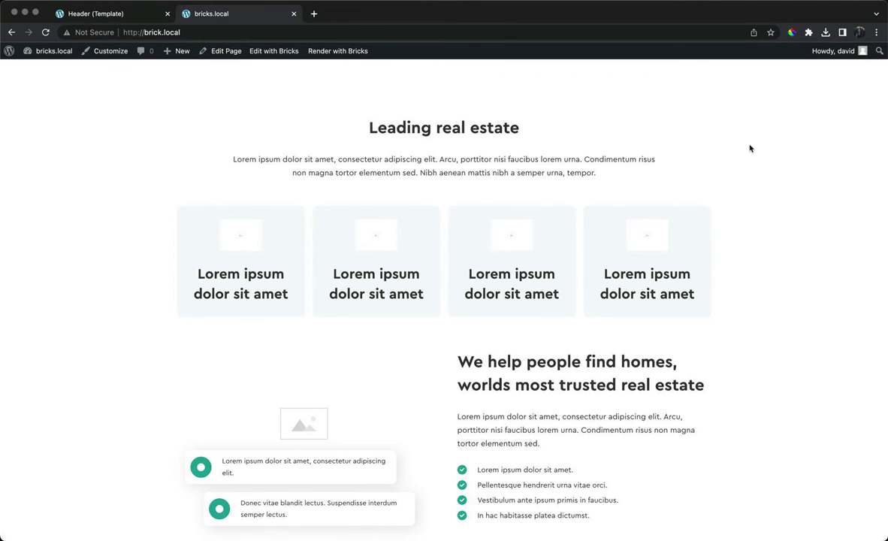
pyautogui.scroll(8, 749, 148)
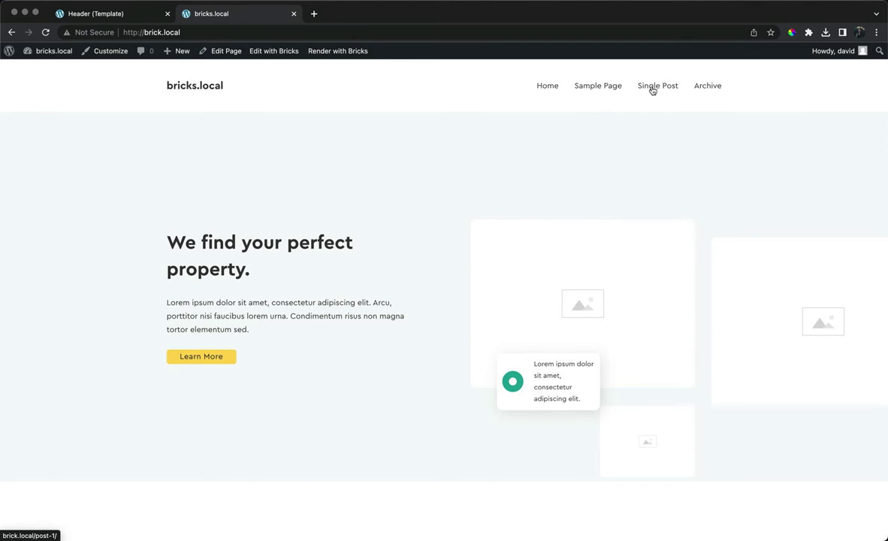
pyautogui.click(610, 88)
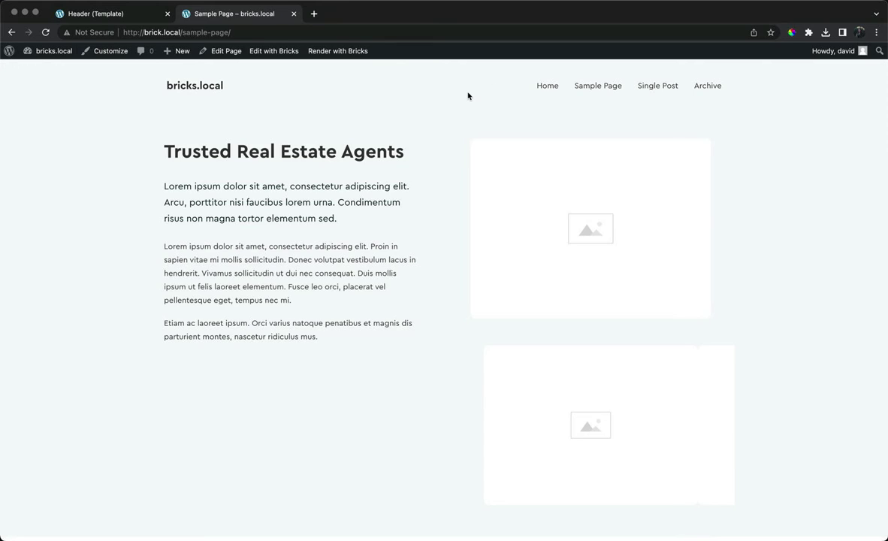
# Return to the header template, delete the Header notification bar and clear the remaining Header Row's sticky display setting.
pyautogui.click(131, 15)
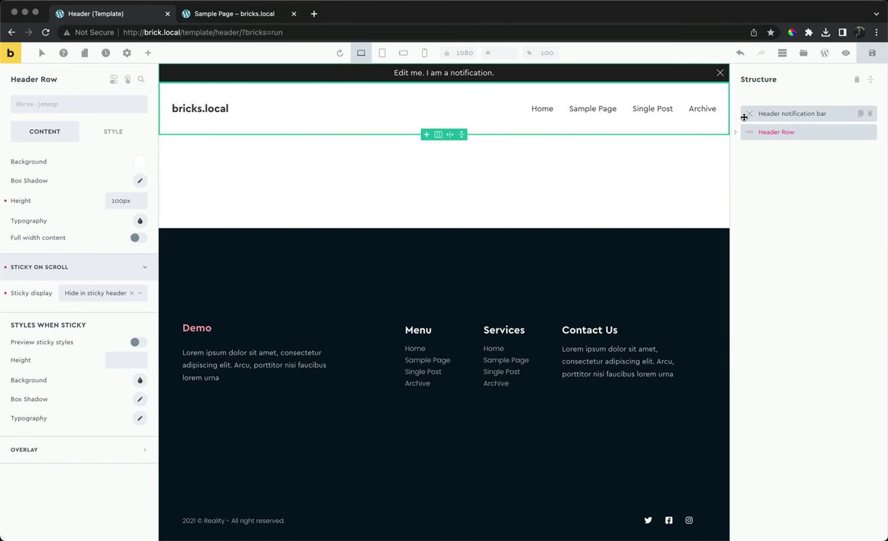
pyautogui.click(872, 114)
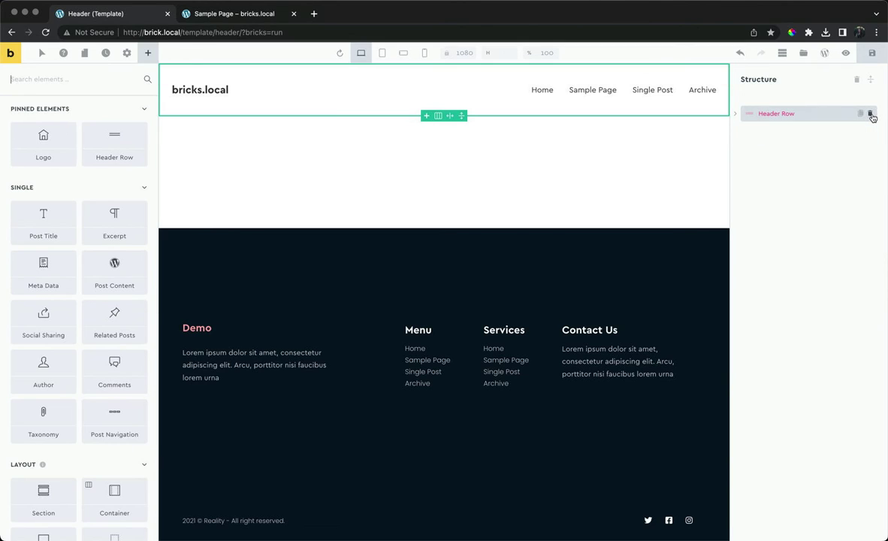
pyautogui.click(782, 114)
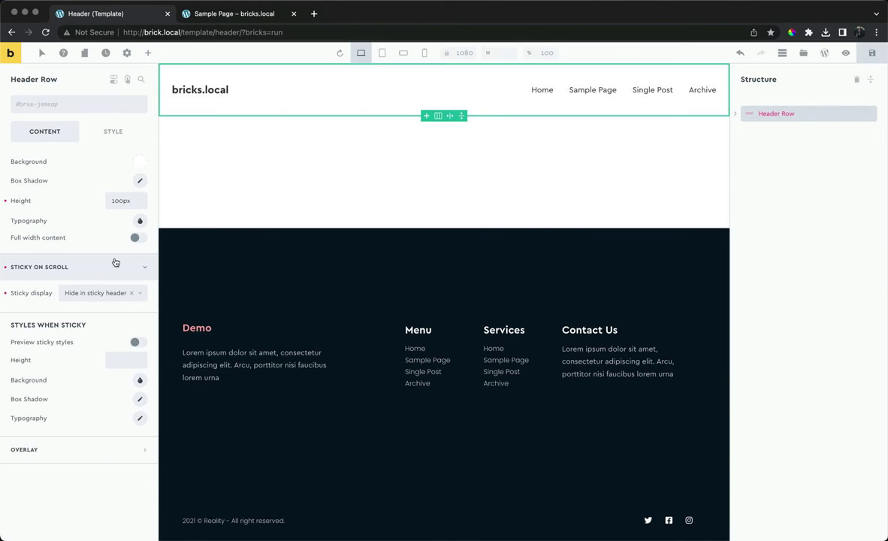
pyautogui.click(51, 268)
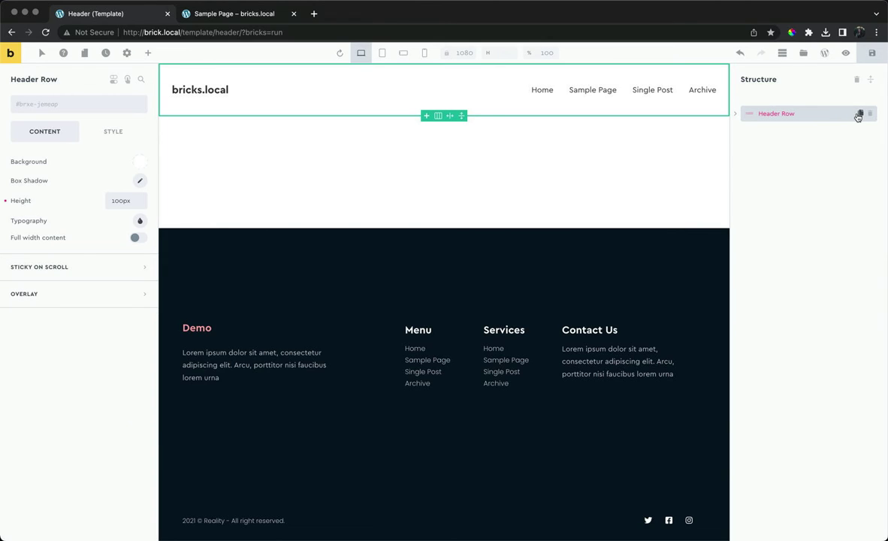
# Duplicate the Header Row and change the second row's logo text to "overlay version".
pyautogui.click(857, 114)
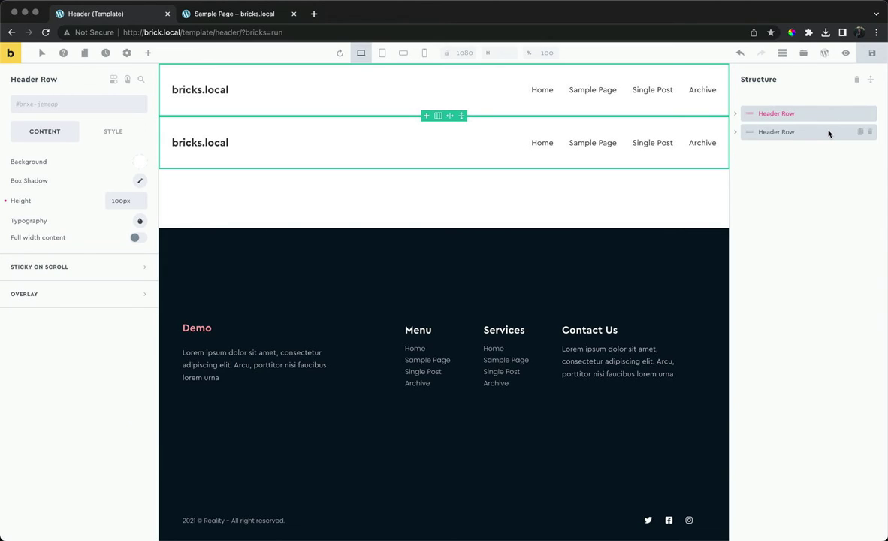
pyautogui.click(828, 134)
pyautogui.click(219, 140)
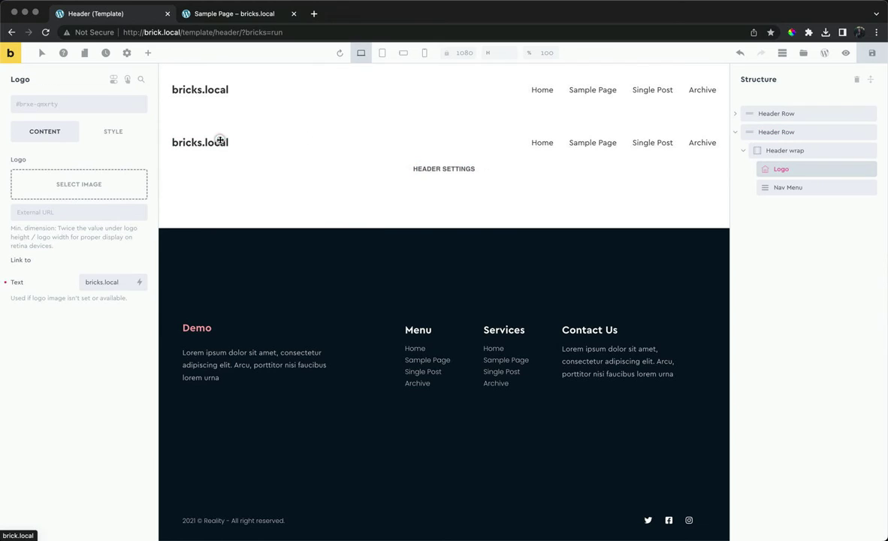
pyautogui.click(105, 299)
pyautogui.write('overlay version')
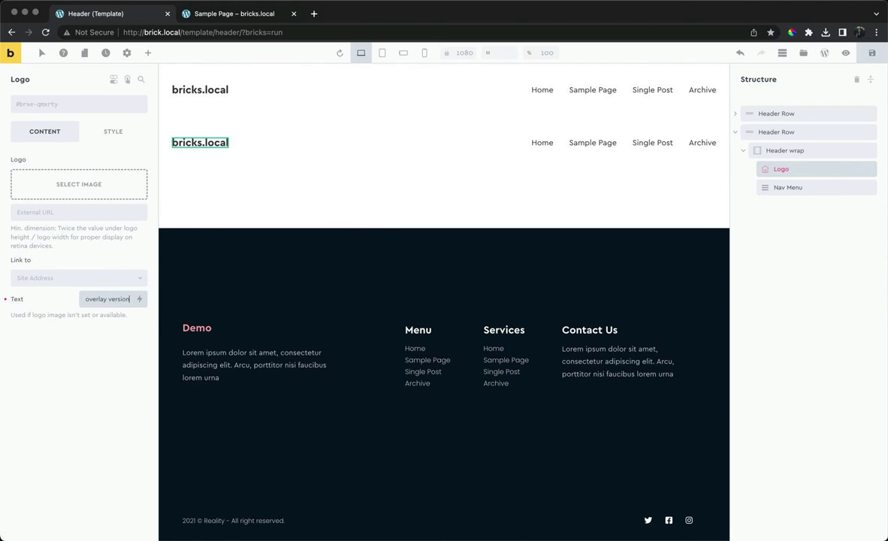
pyautogui.click(329, 146)
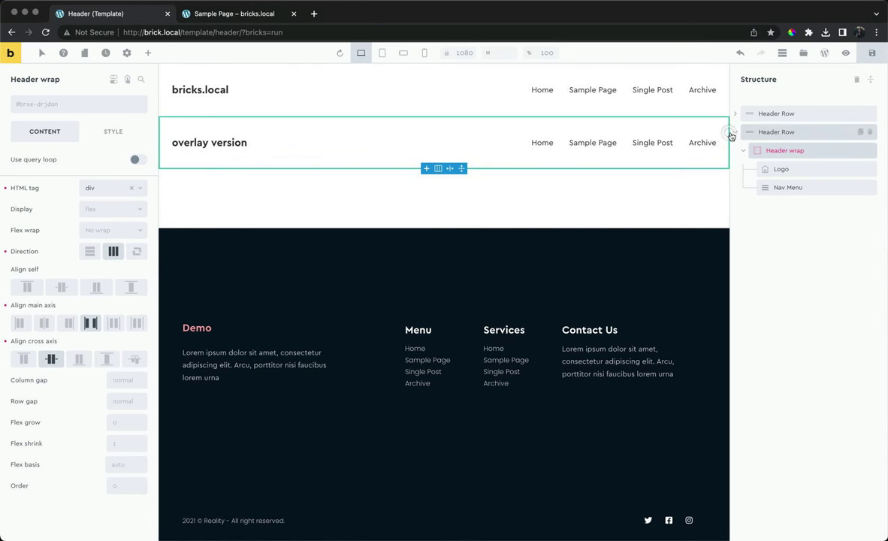
# Set the "overlay version" Header Row's overlay display to only show in overlay header.
pyautogui.click(733, 133)
pyautogui.click(753, 131)
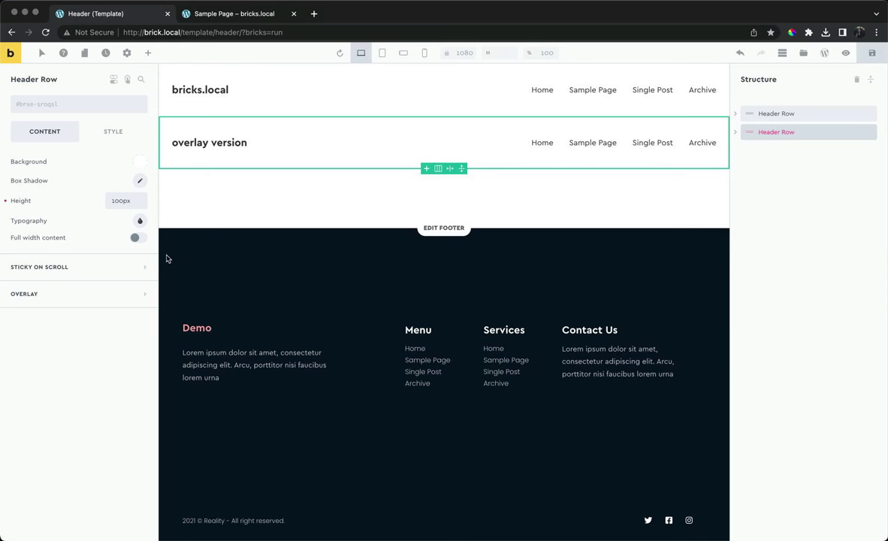
pyautogui.click(119, 294)
pyautogui.click(117, 372)
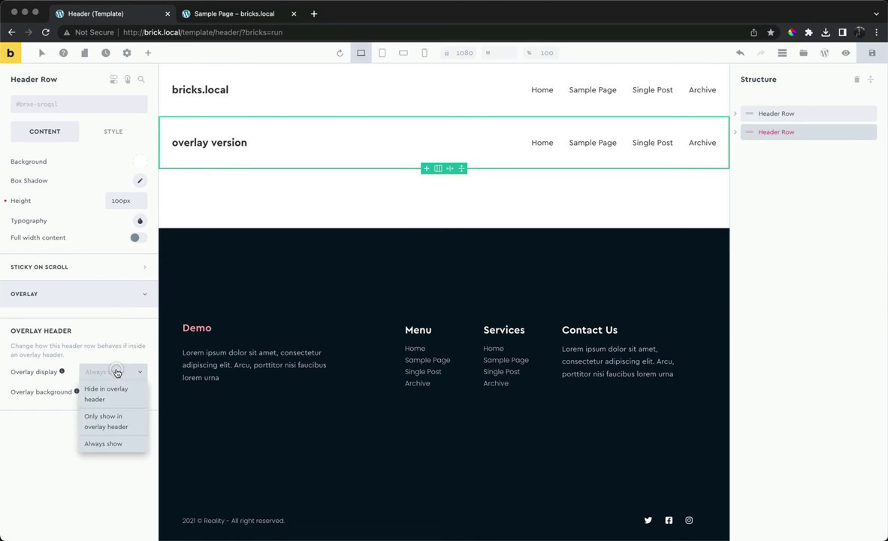
pyautogui.click(116, 422)
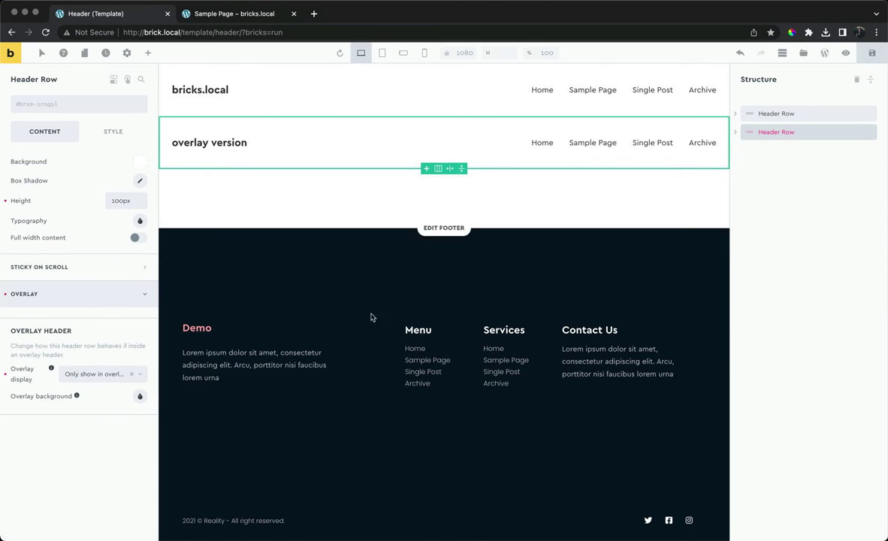
# Set the first Header Row's overlay display to hide in overlay header and save the template.
pyautogui.click(781, 114)
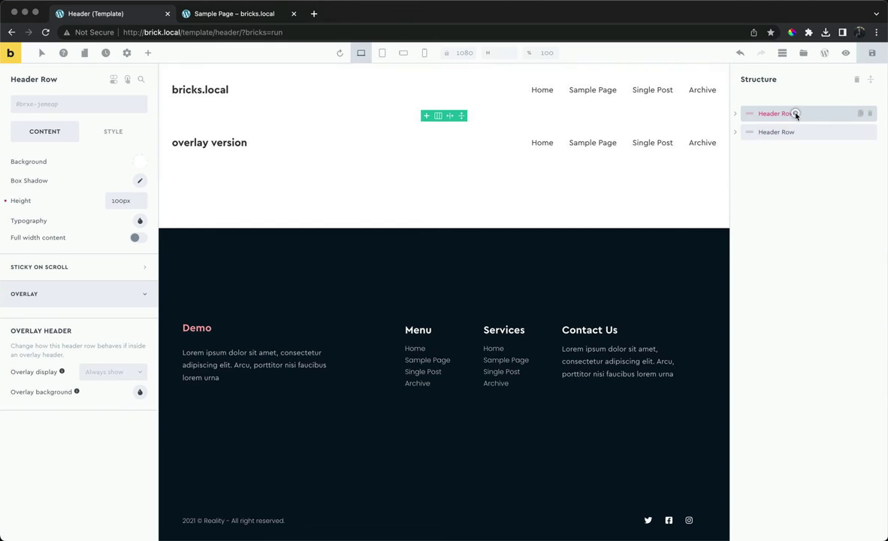
pyautogui.click(142, 370)
pyautogui.click(118, 392)
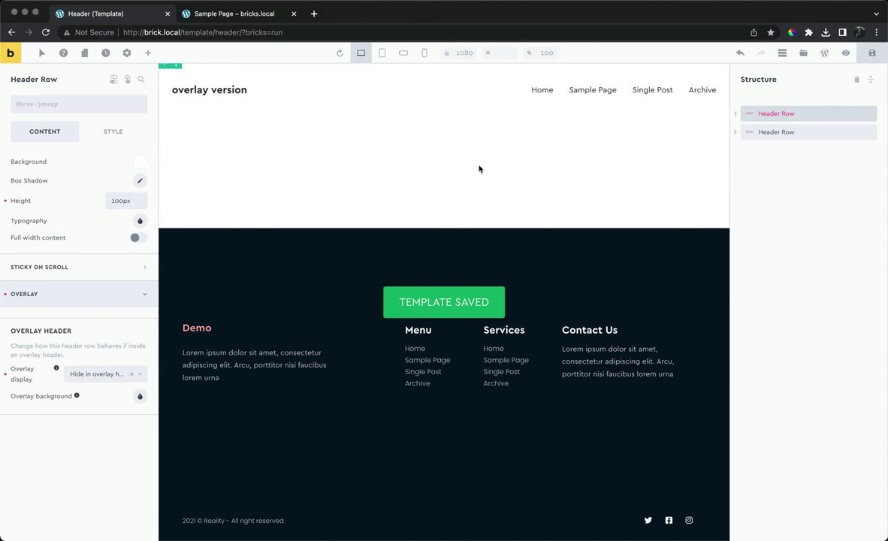
# On the live site, compare the header row shown on the home page, Sample Page and Single Post, ending on the Sample Page.
pyautogui.click(261, 19)
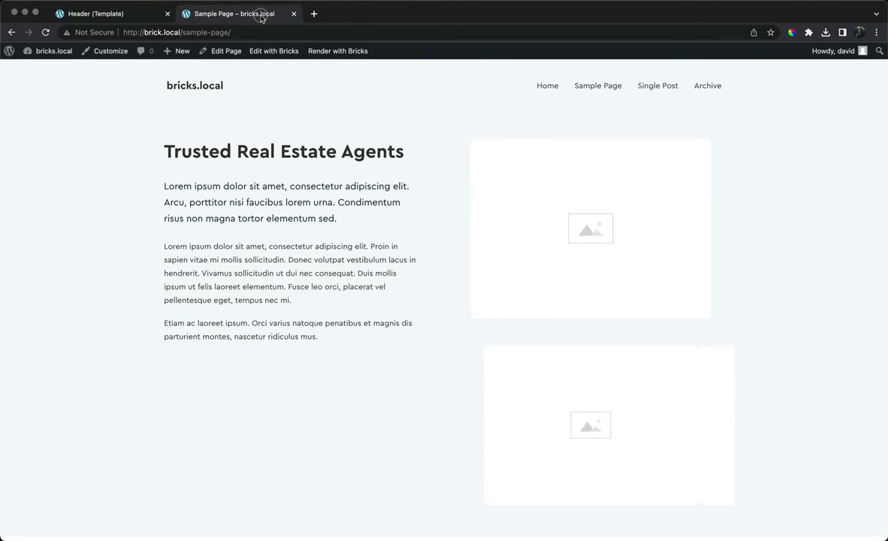
pyautogui.click(213, 87)
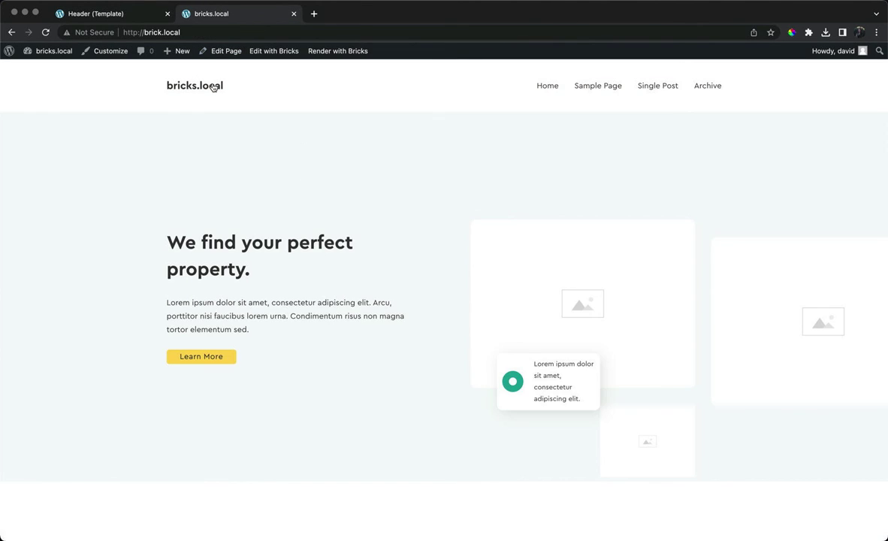
pyautogui.click(590, 87)
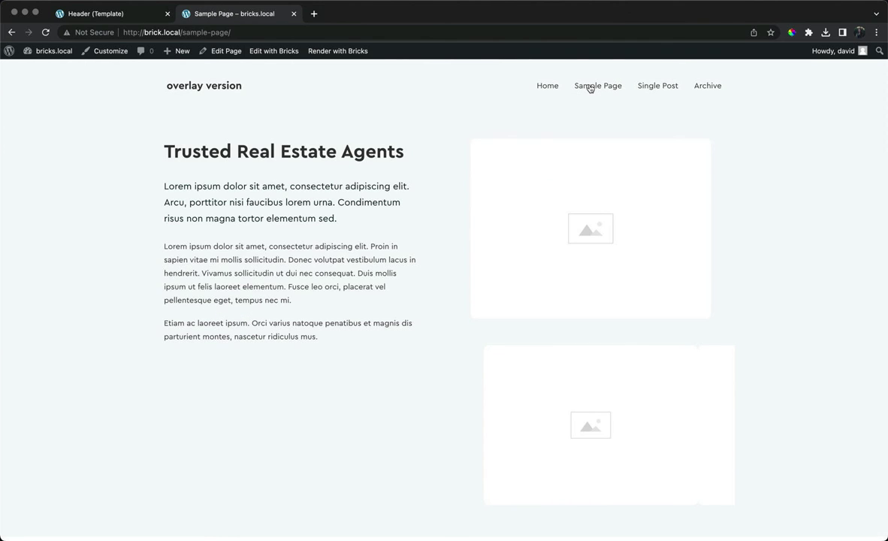
pyautogui.click(653, 87)
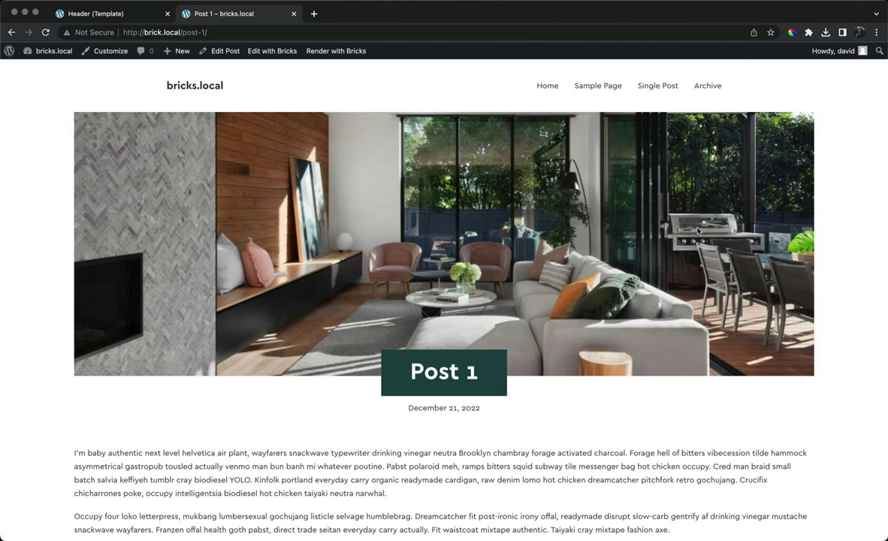
pyautogui.click(599, 92)
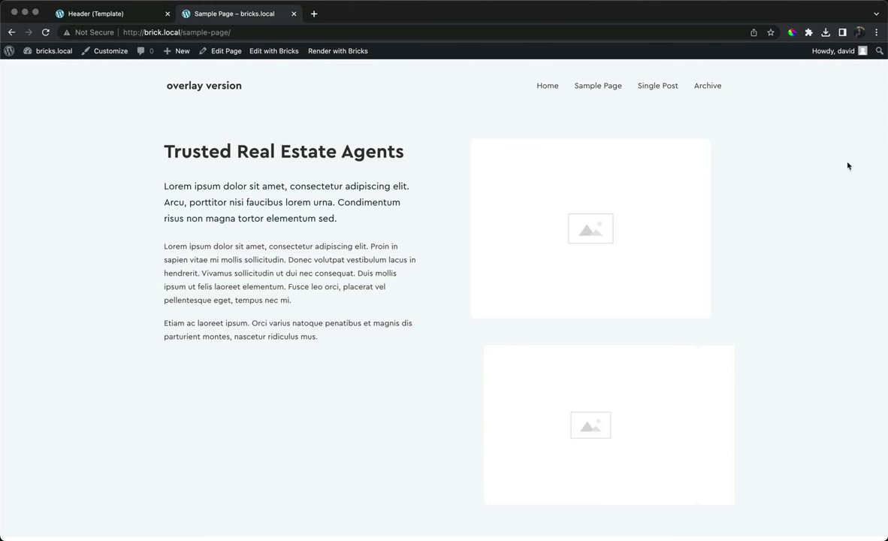
pyautogui.moveTo(884, 187); pyautogui.dragTo(886, 156)
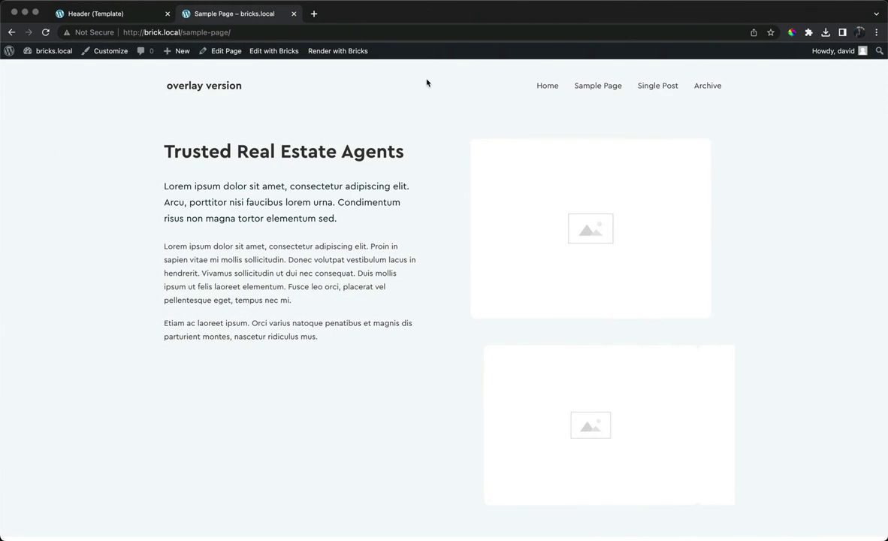